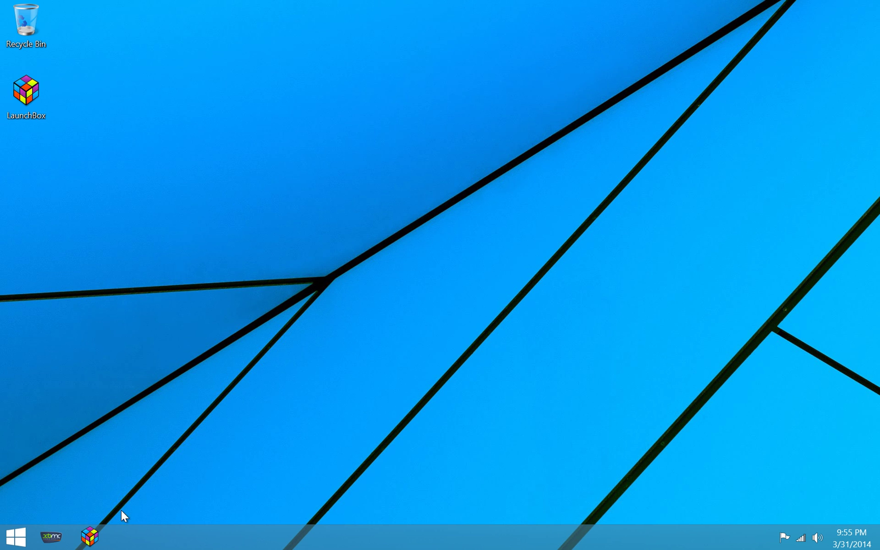
Launch LaunchBox and select the game Batman: Arkham Asylum in the library.
{"action": "left_click", "coordinate": [91, 540]}
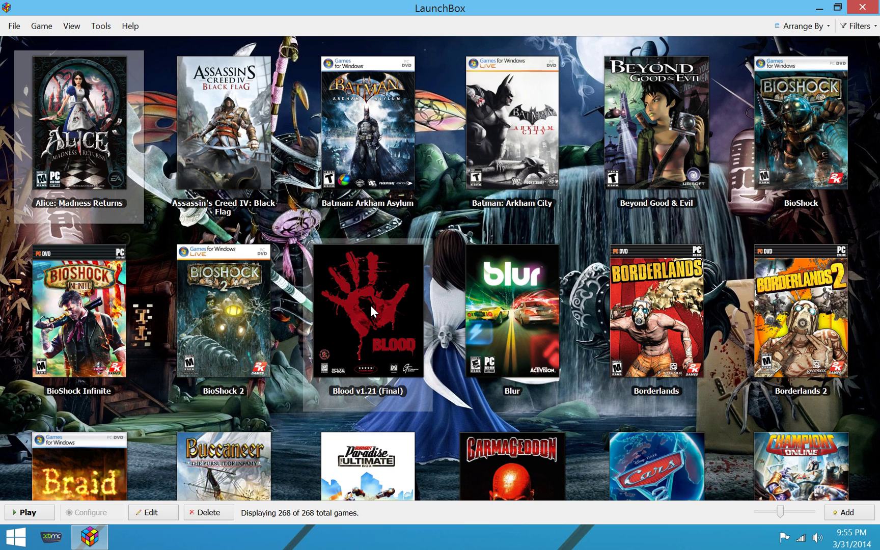
{"action": "left_click", "coordinate": [393, 191]}
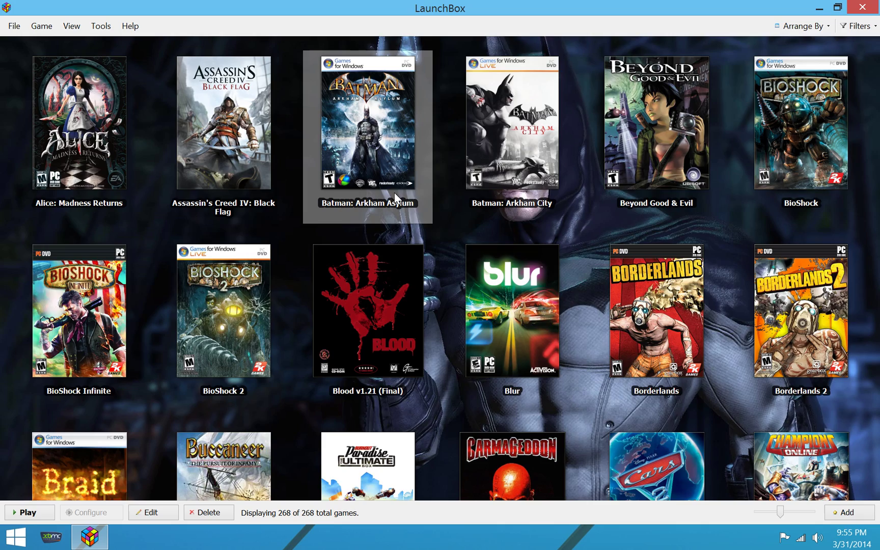
Look through the game library from the Batman titles down to the Super Mario titles.
{"action": "scroll", "coordinate": [427, 215], "scroll_direction": "down", "scroll_amount": 5}
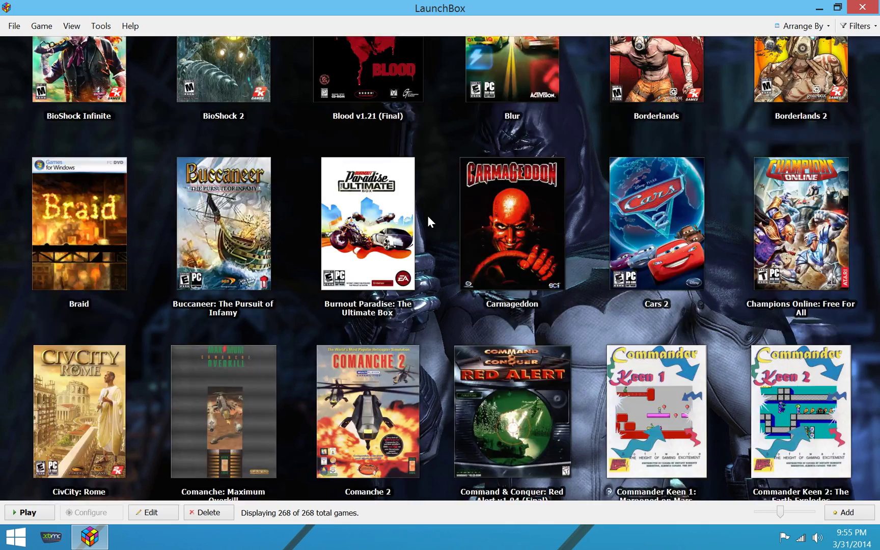
{"action": "scroll", "coordinate": [427, 215], "scroll_direction": "down", "scroll_amount": 15}
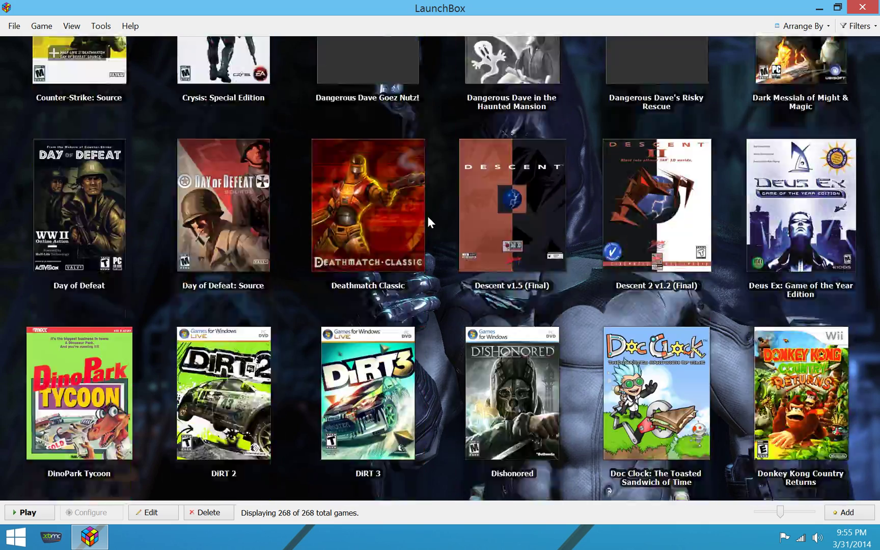
{"action": "scroll", "coordinate": [427, 215], "scroll_direction": "down", "scroll_amount": 20}
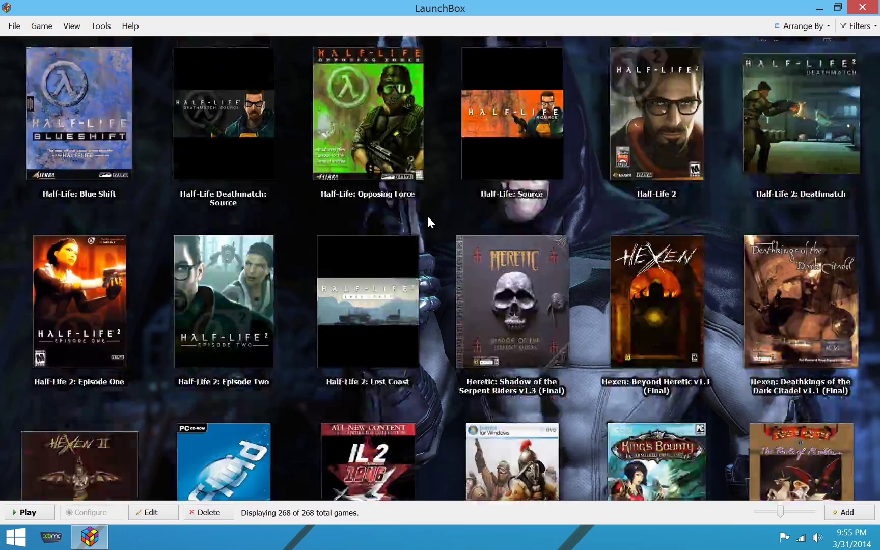
{"action": "scroll", "coordinate": [426, 216], "scroll_direction": "down", "scroll_amount": 20}
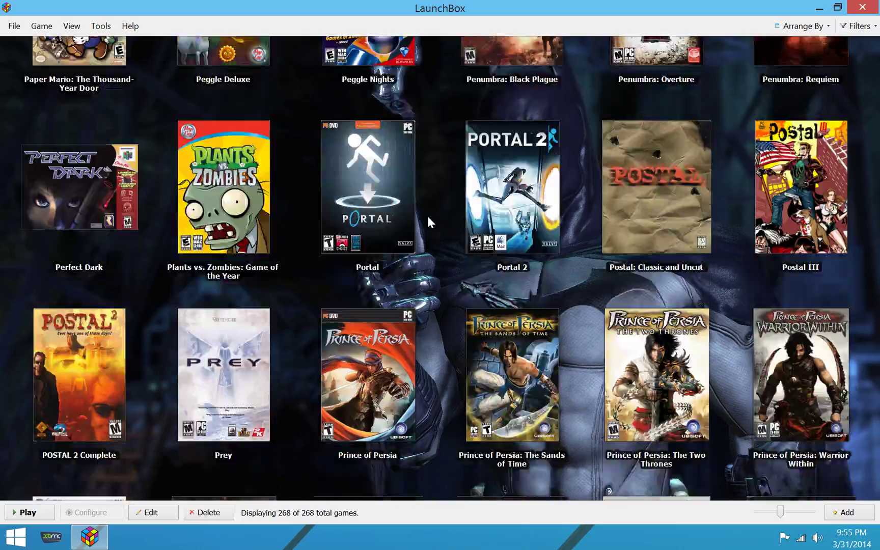
{"action": "scroll", "coordinate": [427, 216], "scroll_direction": "down", "scroll_amount": 15}
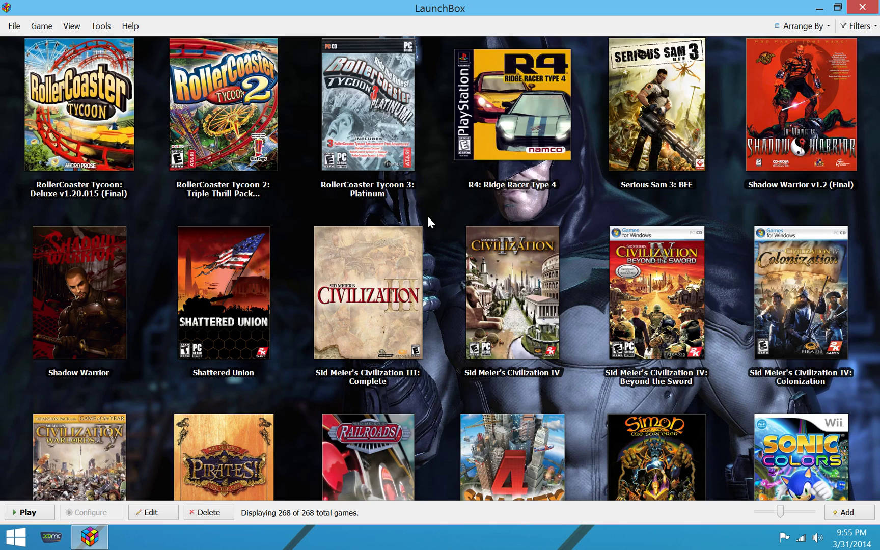
{"action": "scroll", "coordinate": [427, 220], "scroll_direction": "down", "scroll_amount": 5}
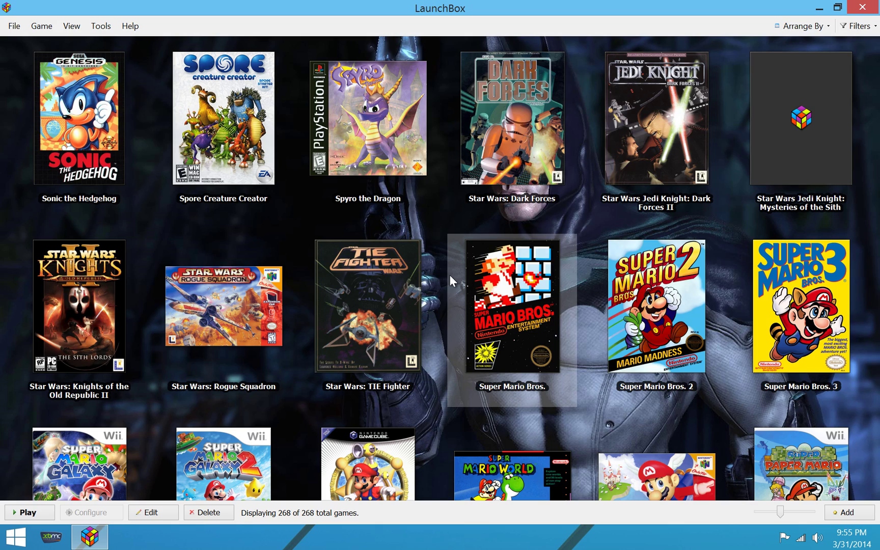
{"action": "scroll", "coordinate": [440, 270], "scroll_direction": "down", "scroll_amount": 3}
{"action": "scroll", "coordinate": [440, 270], "scroll_direction": "down", "scroll_amount": 5}
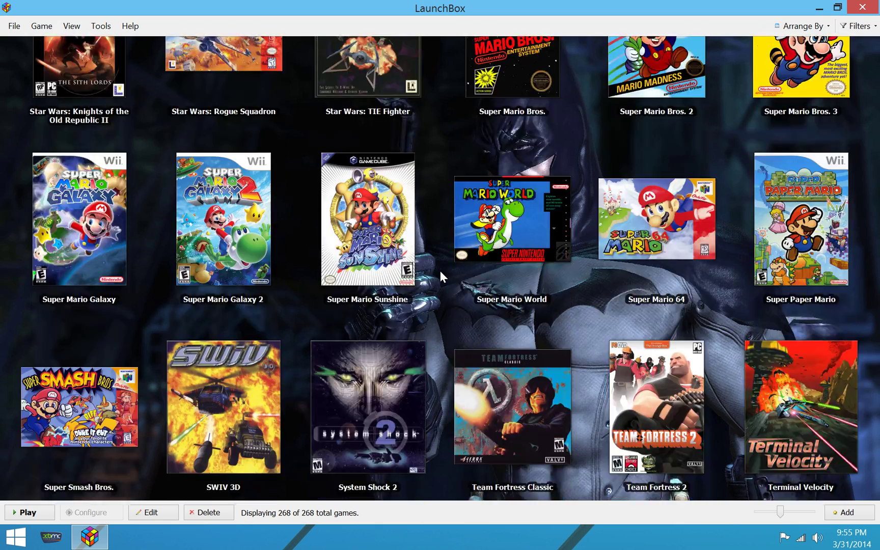
{"action": "scroll", "coordinate": [437, 262], "scroll_direction": "up", "scroll_amount": 3}
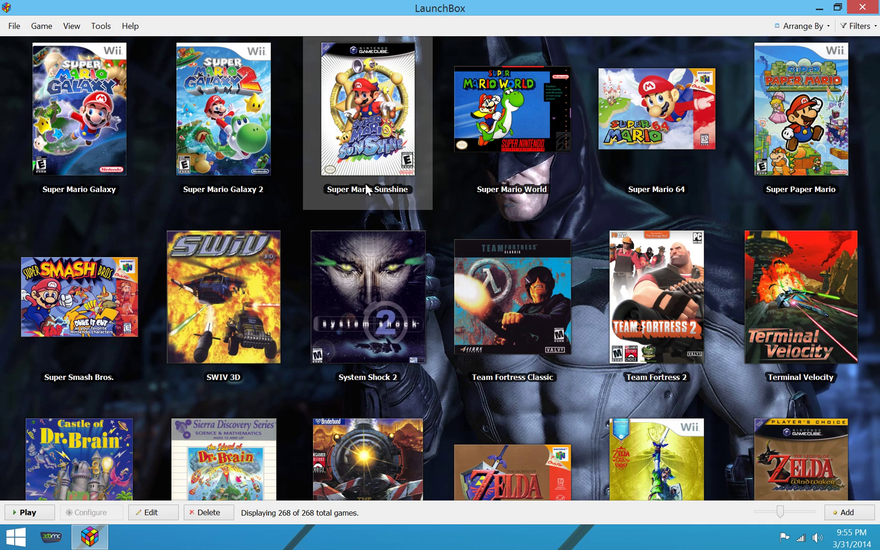
{"action": "left_click", "coordinate": [49, 26]}
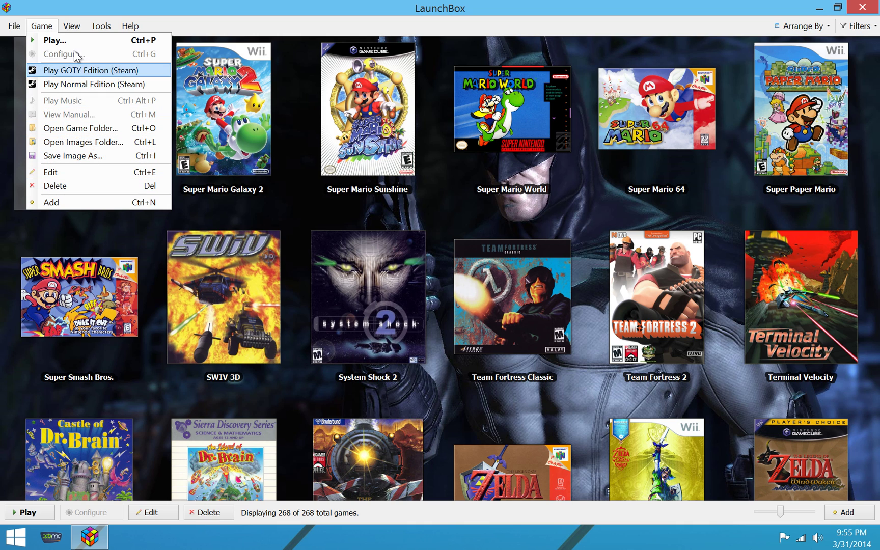
{"action": "mouse_move", "coordinate": [75, 26]}
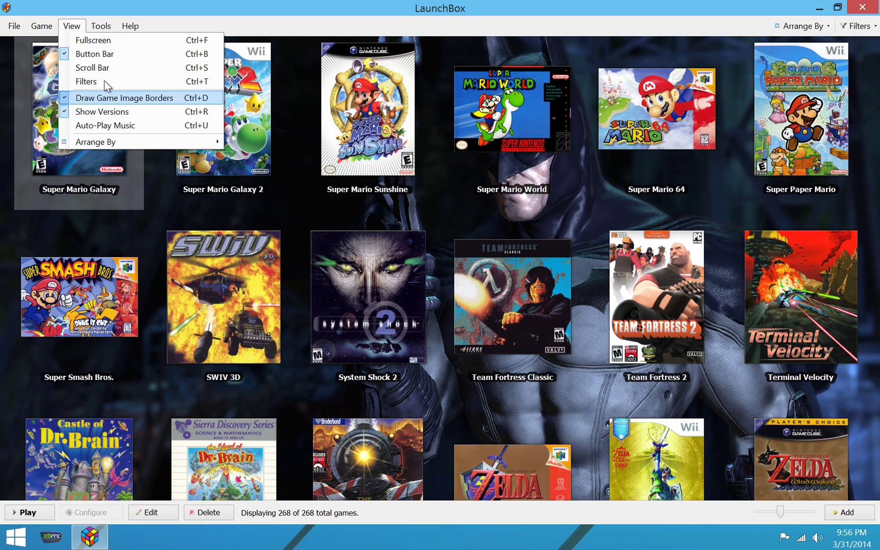
{"action": "mouse_move", "coordinate": [102, 24]}
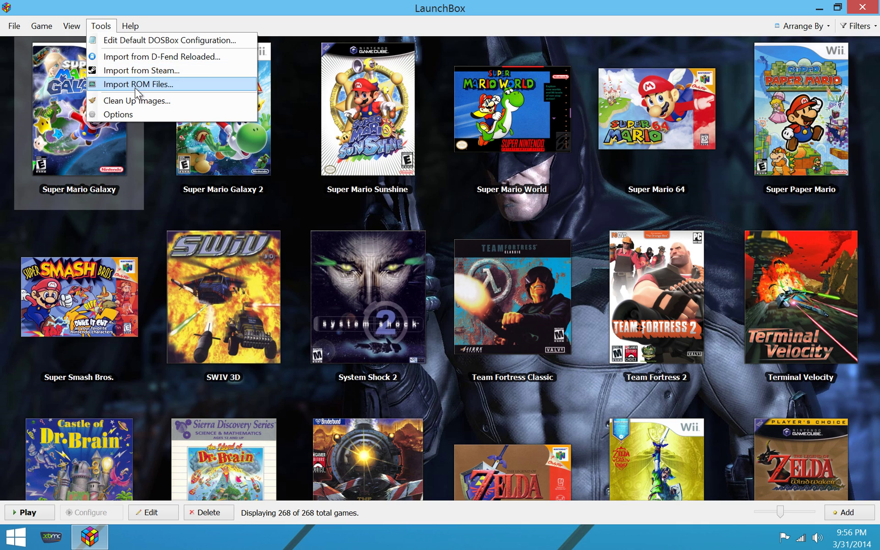
Select System Shock 2 and look through the remaining games in the title-sorted library.
{"action": "left_click", "coordinate": [362, 286]}
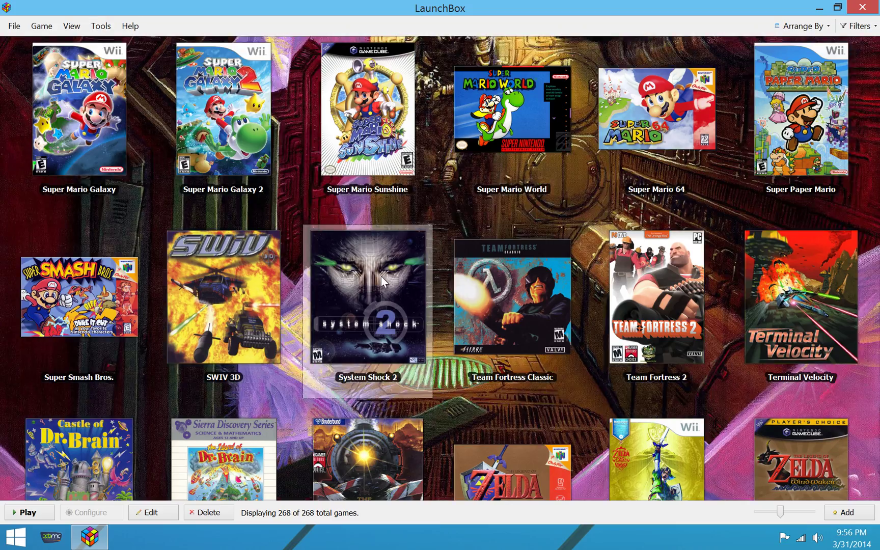
{"action": "scroll", "coordinate": [381, 276], "scroll_direction": "down", "scroll_amount": 5}
{"action": "scroll", "coordinate": [387, 259], "scroll_direction": "down", "scroll_amount": 15}
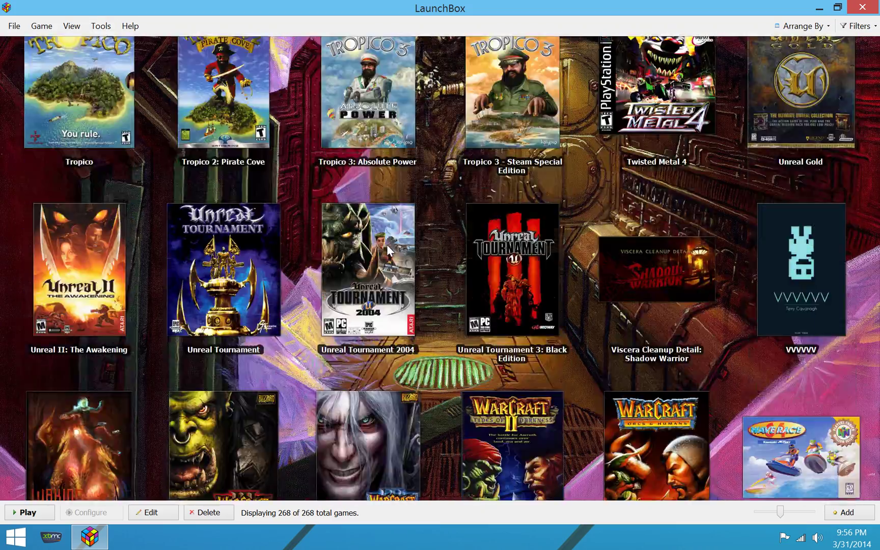
{"action": "scroll", "coordinate": [387, 245], "scroll_direction": "up", "scroll_amount": 20}
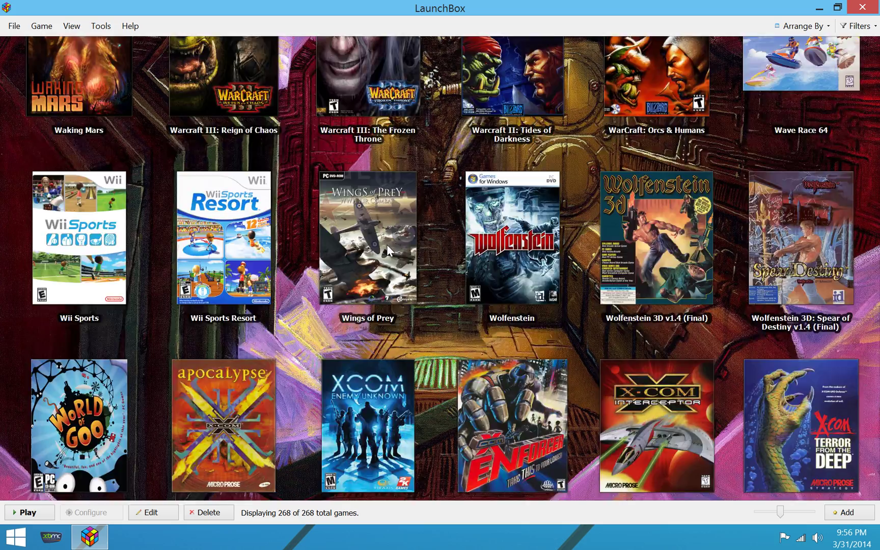
{"action": "scroll", "coordinate": [387, 245], "scroll_direction": "up", "scroll_amount": 10}
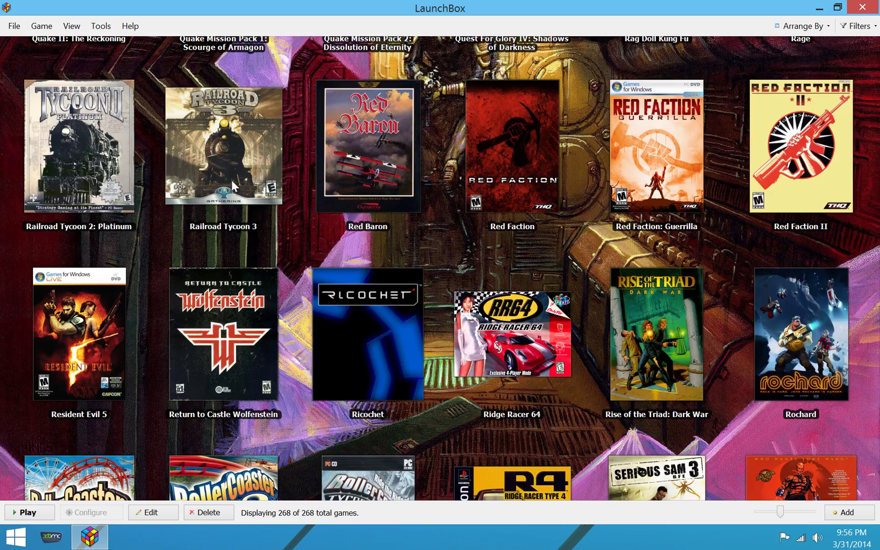
Arrange the game library by Platform.
{"action": "left_click", "coordinate": [69, 28]}
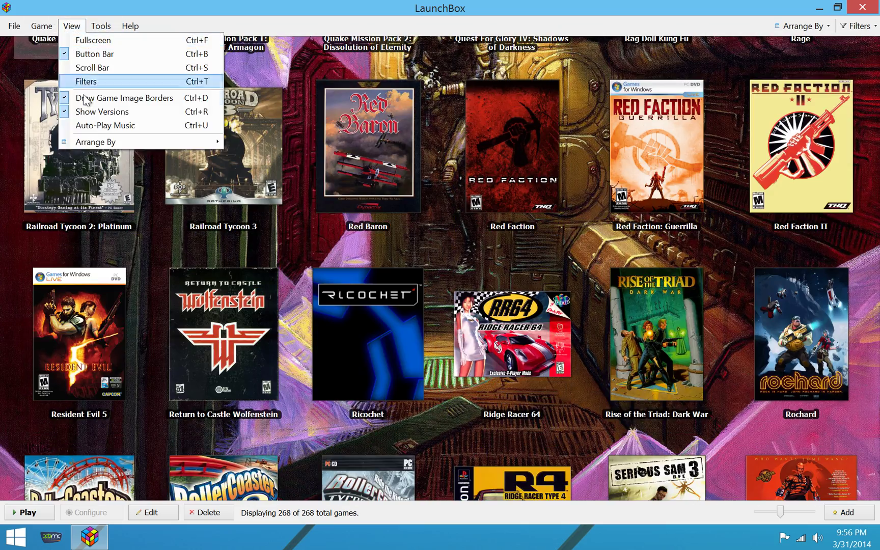
{"action": "mouse_move", "coordinate": [106, 147]}
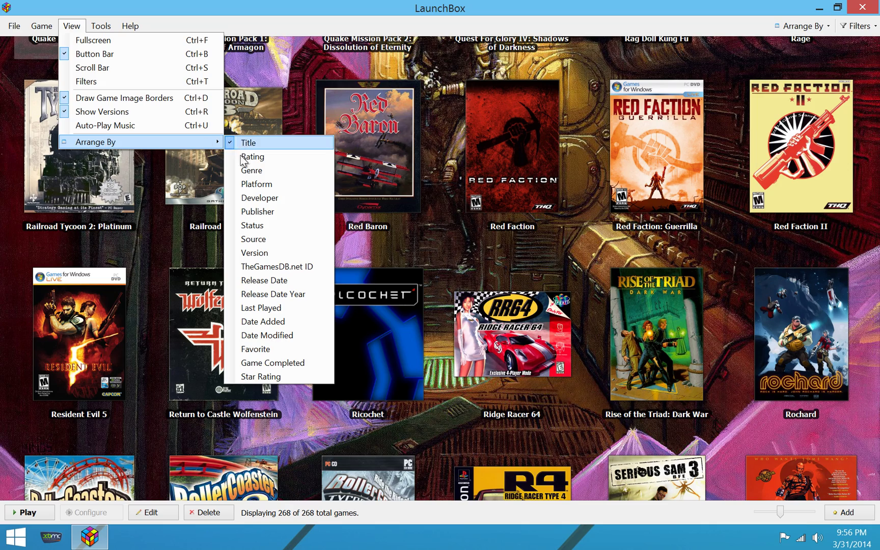
{"action": "left_click", "coordinate": [266, 187]}
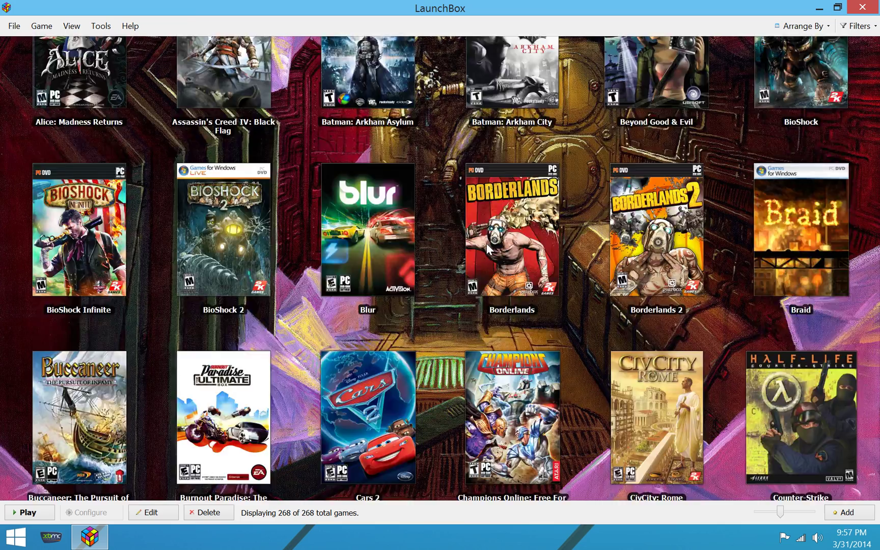
Examine the platform groups in the library, including Sega Genesis, Sony Playstation, Super Nintendo, Windows and MS-DOS.
{"action": "scroll", "coordinate": [491, 188], "scroll_direction": "up", "scroll_amount": 1}
{"action": "scroll", "coordinate": [491, 188], "scroll_direction": "down", "scroll_amount": 3}
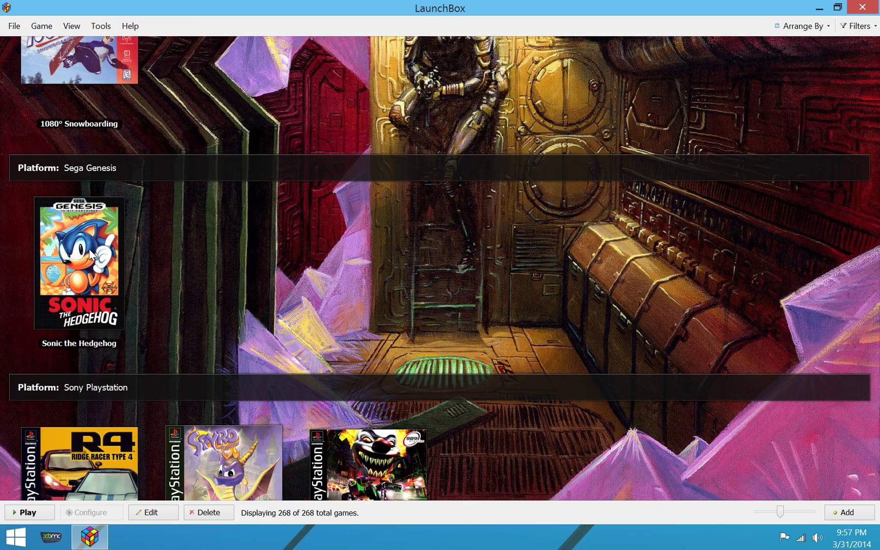
{"action": "scroll", "coordinate": [96, 247], "scroll_direction": "down", "scroll_amount": 3}
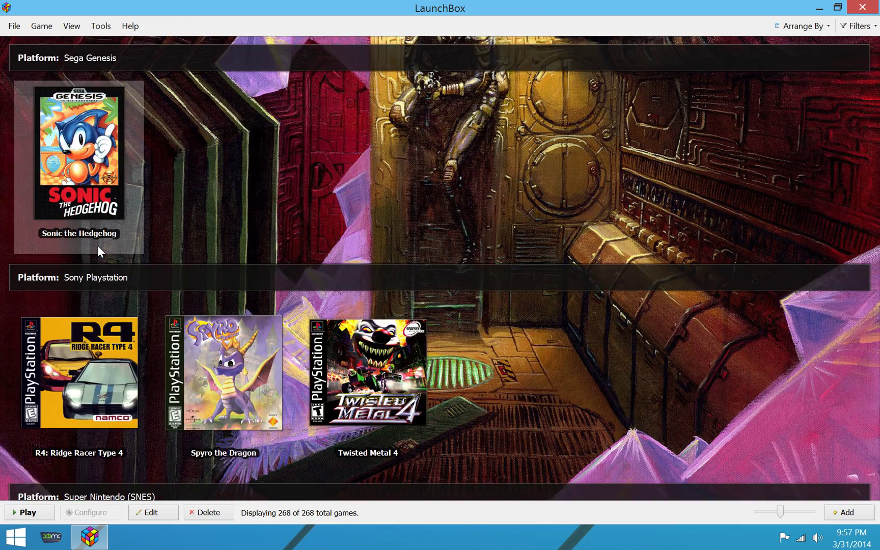
{"action": "scroll", "coordinate": [101, 237], "scroll_direction": "down", "scroll_amount": 2}
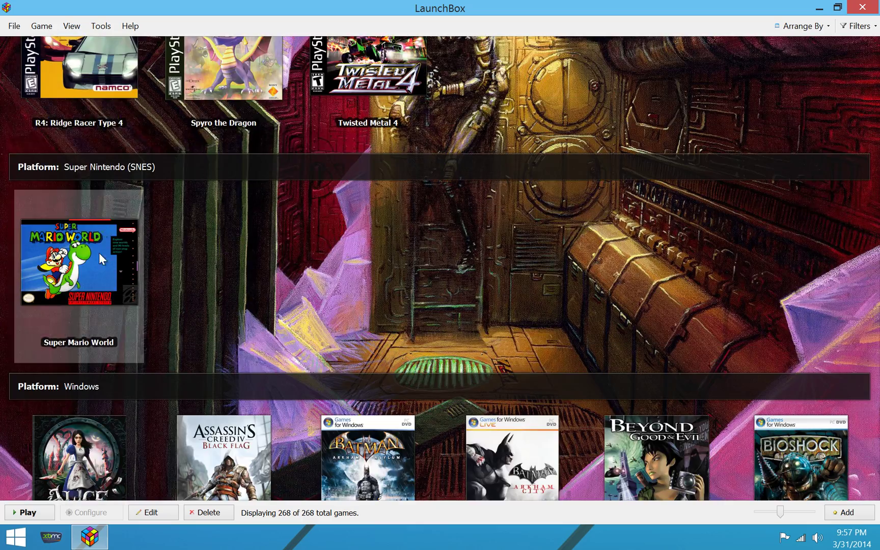
{"action": "scroll", "coordinate": [98, 252], "scroll_direction": "down", "scroll_amount": 3}
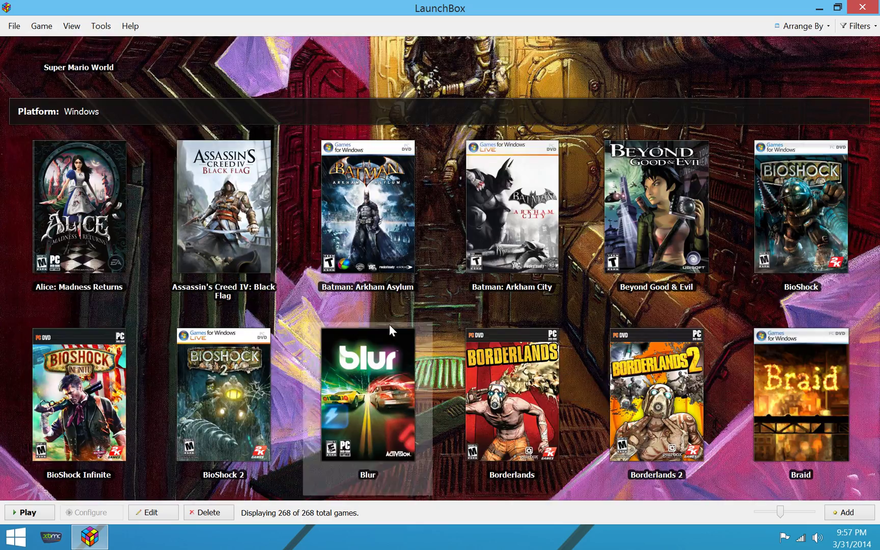
{"action": "scroll", "coordinate": [391, 306], "scroll_direction": "down", "scroll_amount": 2}
{"action": "scroll", "coordinate": [394, 267], "scroll_direction": "down", "scroll_amount": 10}
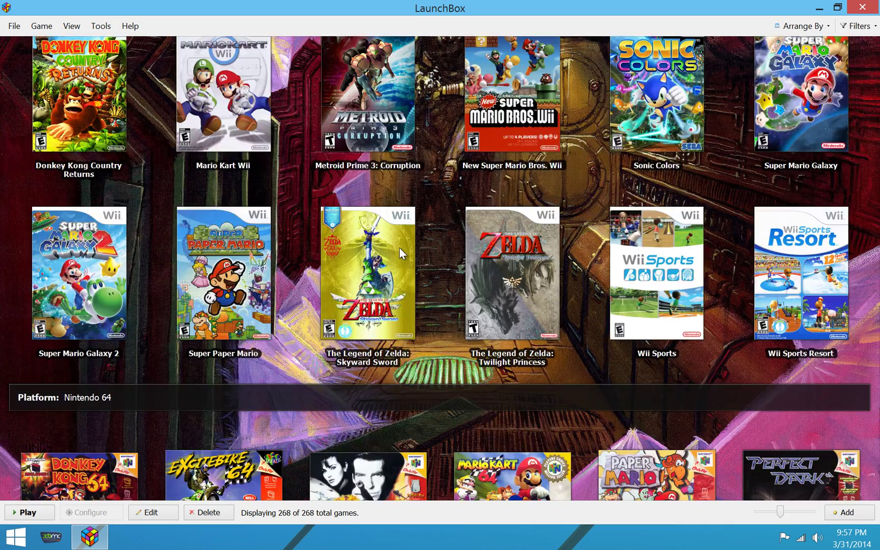
{"action": "scroll", "coordinate": [400, 247], "scroll_direction": "up", "scroll_amount": 10}
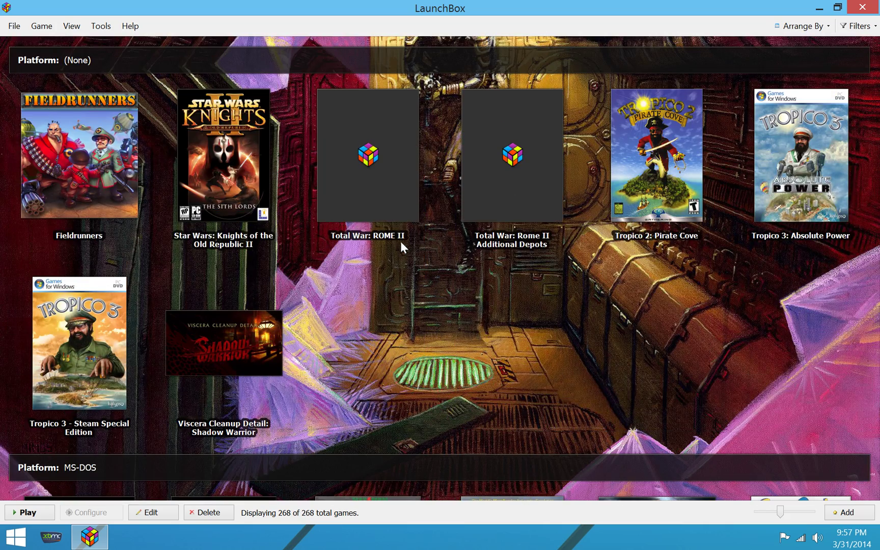
{"action": "scroll", "coordinate": [807, 115], "scroll_direction": "down", "scroll_amount": 5}
Show the library filters, limit the games to the developer Blizzard Entertainment and review the matching titles.
{"action": "left_click", "coordinate": [859, 26]}
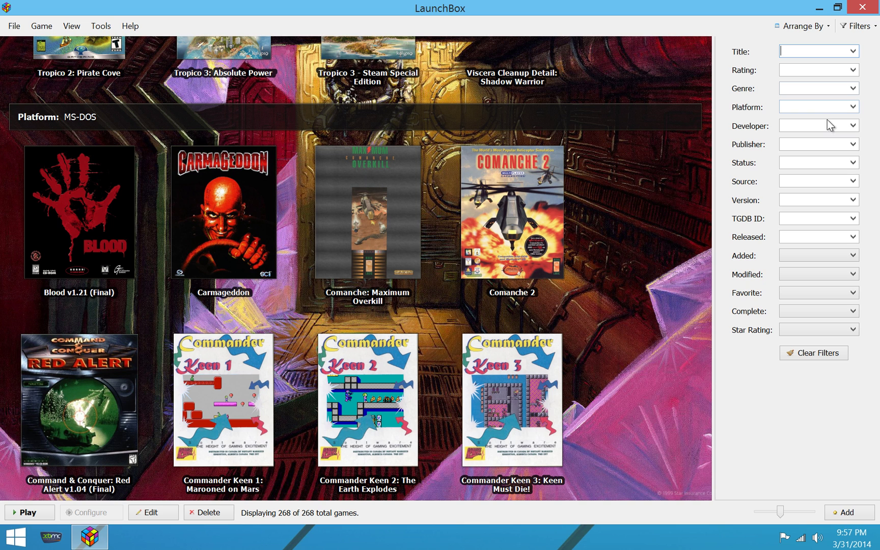
{"action": "left_click", "coordinate": [851, 126]}
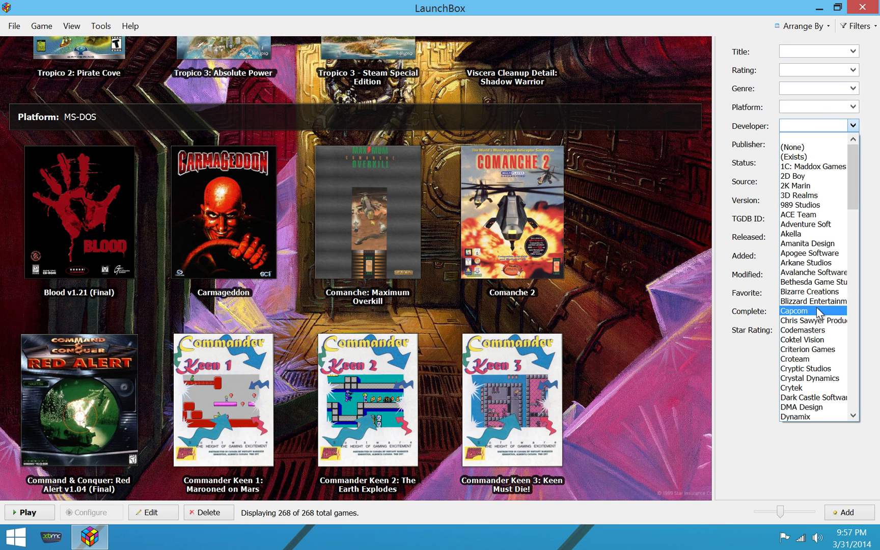
{"action": "left_click", "coordinate": [815, 301]}
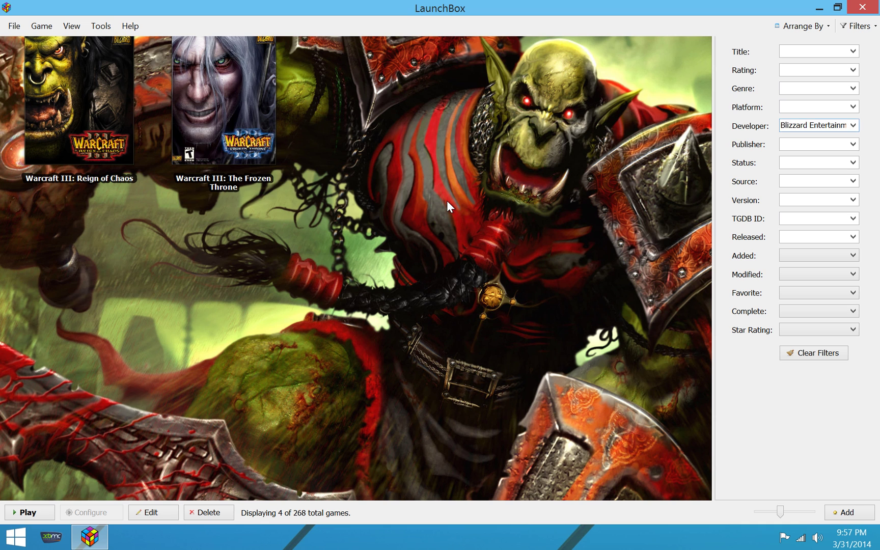
{"action": "scroll", "coordinate": [444, 186], "scroll_direction": "down", "scroll_amount": 3}
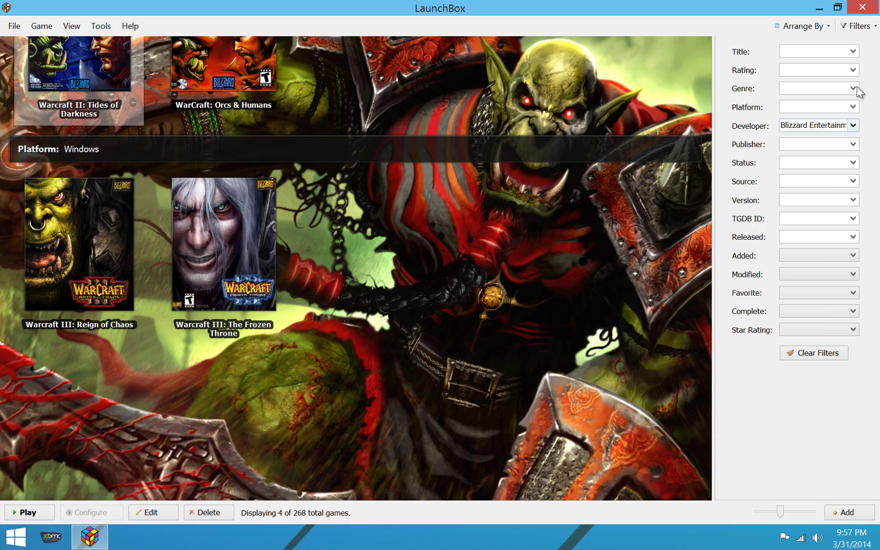
Clear the developer filter and hide the library filters.
{"action": "left_click", "coordinate": [822, 352]}
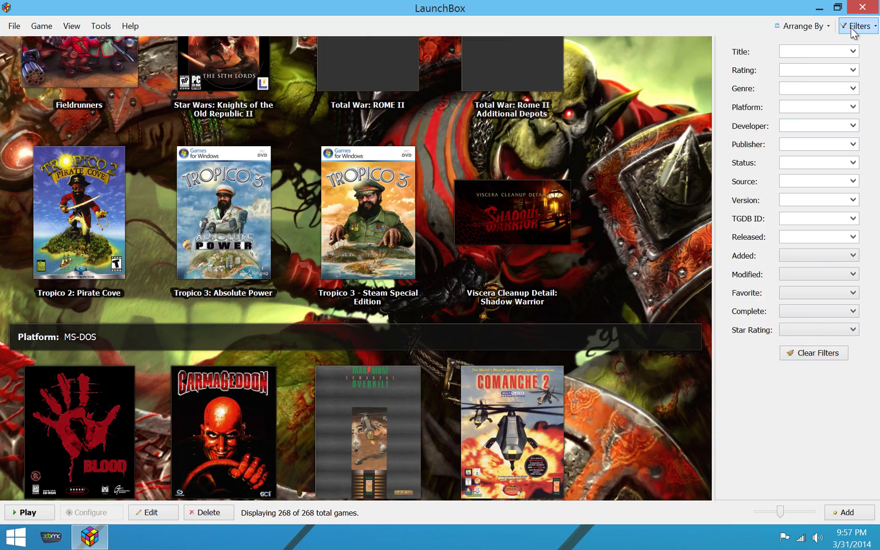
{"action": "left_click", "coordinate": [858, 27]}
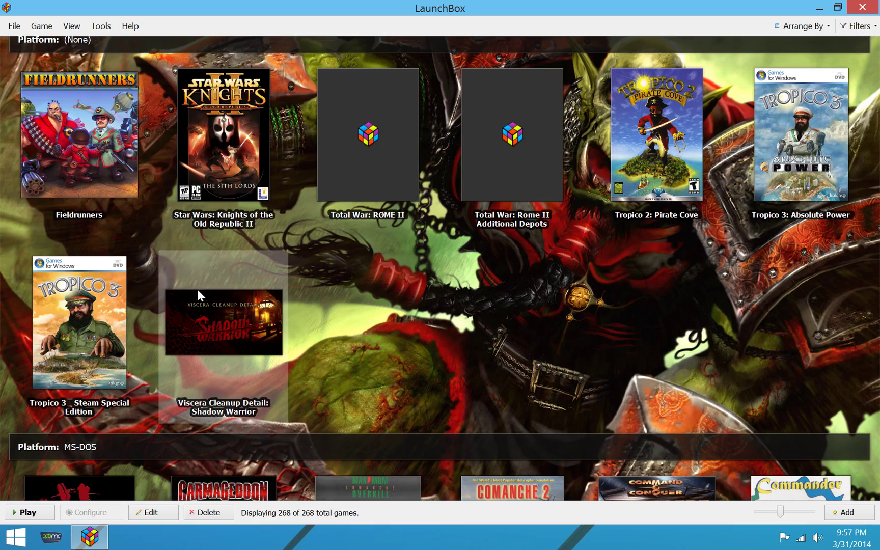
Open the MS-DOS game King's Quest VI: Heir Today, Gone Tomorrow for editing.
{"action": "scroll", "coordinate": [215, 233], "scroll_direction": "down", "scroll_amount": 10}
{"action": "scroll", "coordinate": [217, 233], "scroll_direction": "down", "scroll_amount": 8}
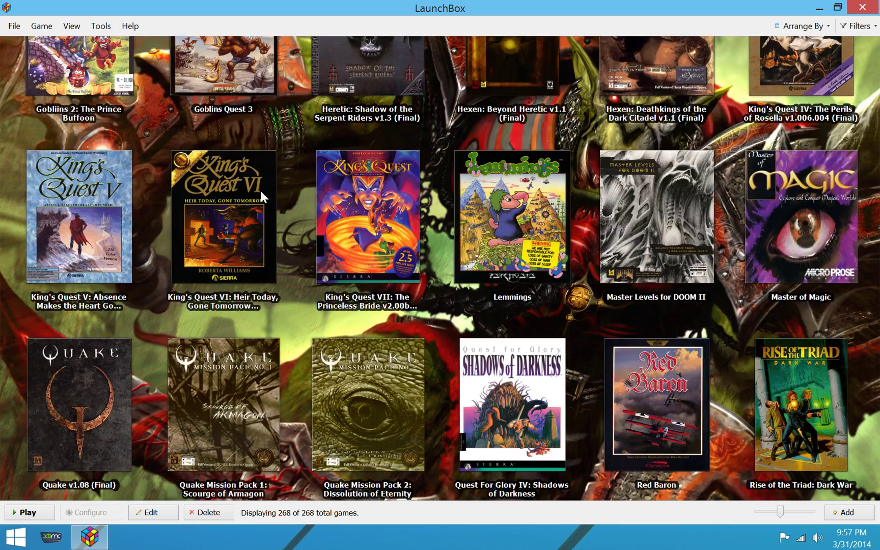
{"action": "left_click", "coordinate": [233, 209]}
{"action": "right_click", "coordinate": [231, 195]}
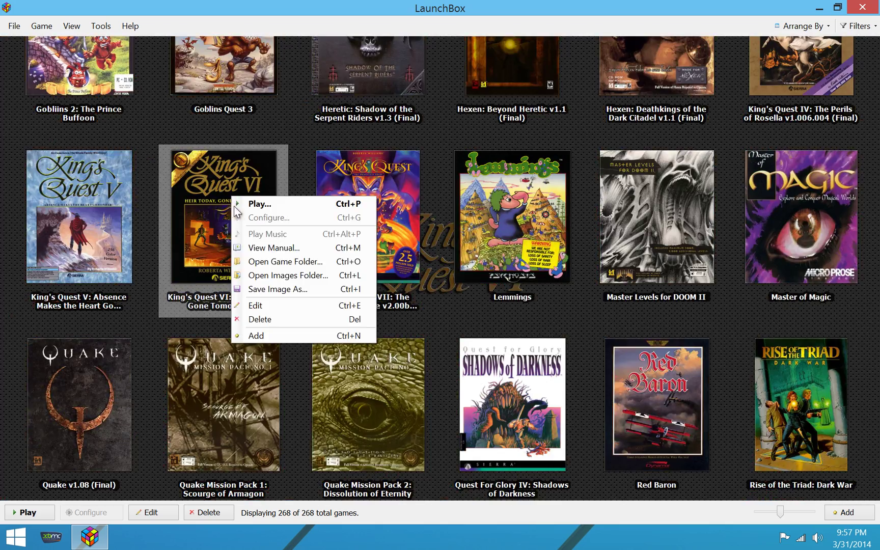
{"action": "left_click", "coordinate": [253, 305]}
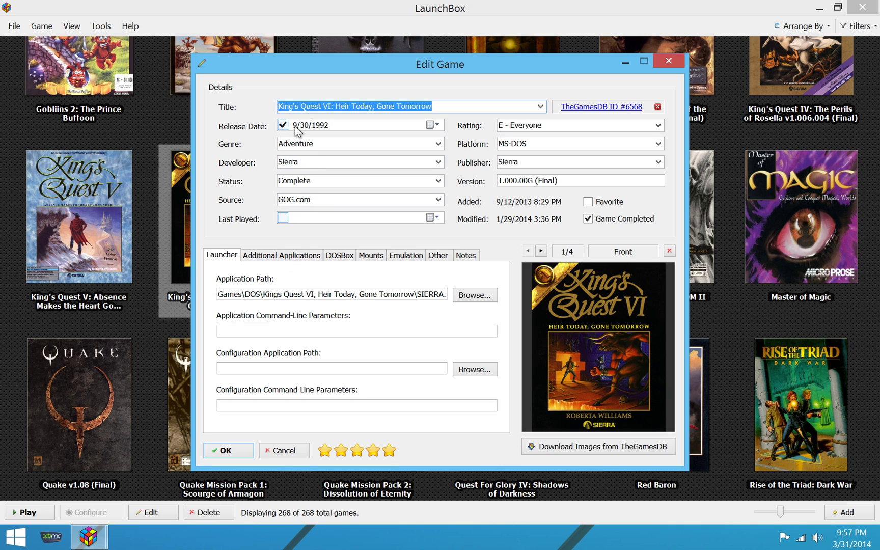
Review the game's additional applications, DOSBox, mounts, emulation, other and notes settings, and close its details without saving.
{"action": "left_click", "coordinate": [296, 258]}
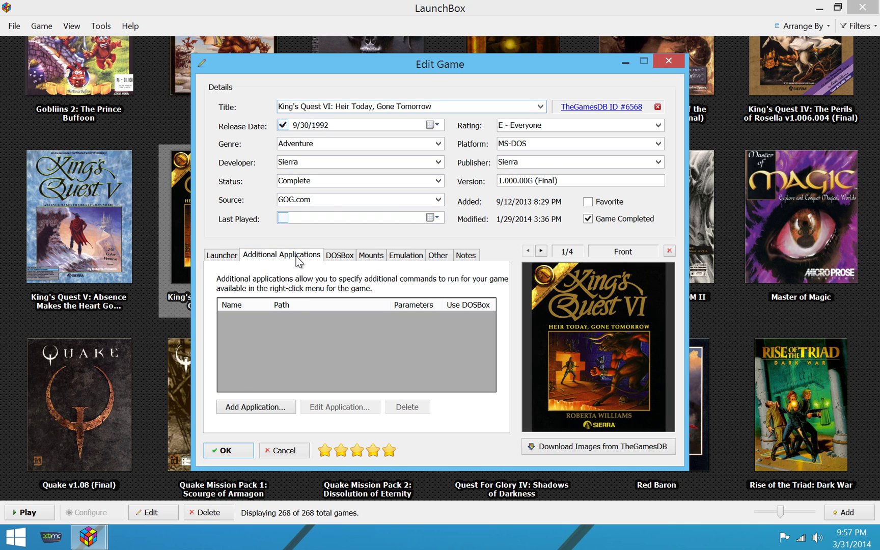
{"action": "left_click", "coordinate": [338, 256]}
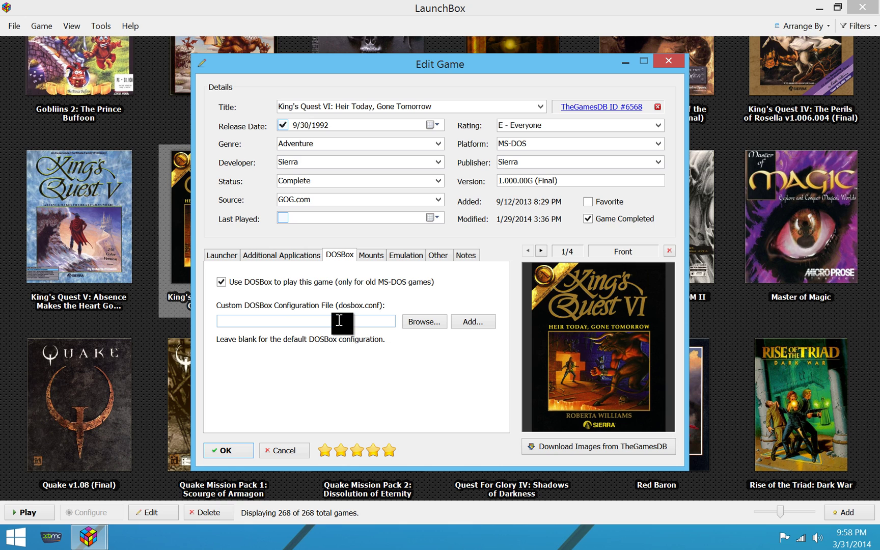
{"action": "left_click", "coordinate": [369, 259]}
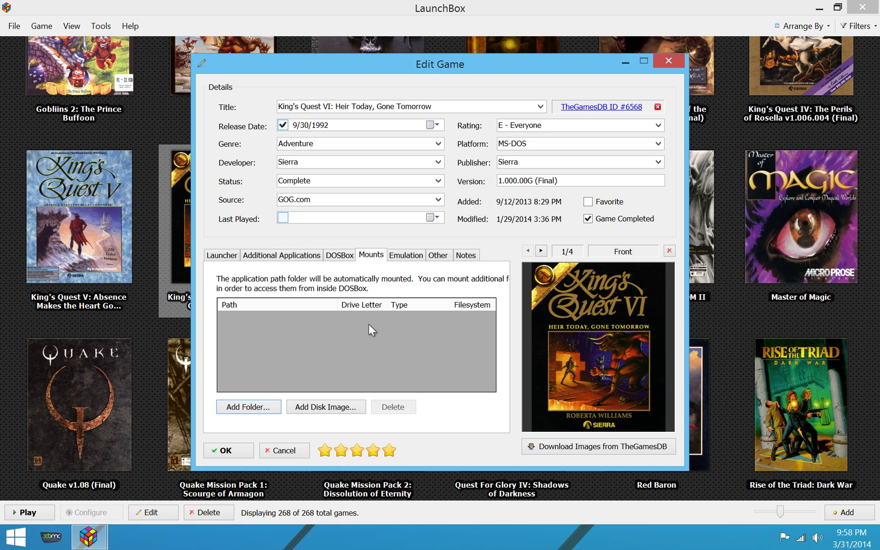
{"action": "left_click", "coordinate": [408, 255]}
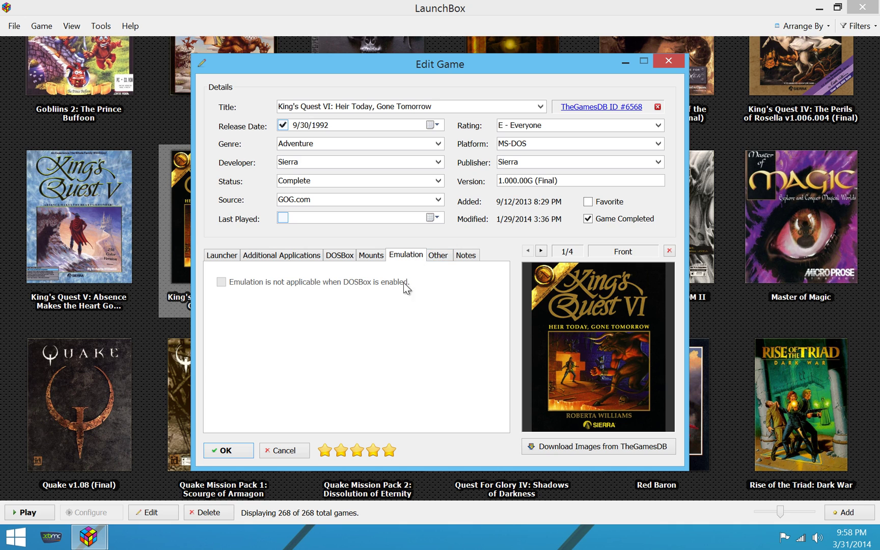
{"action": "left_click", "coordinate": [439, 255]}
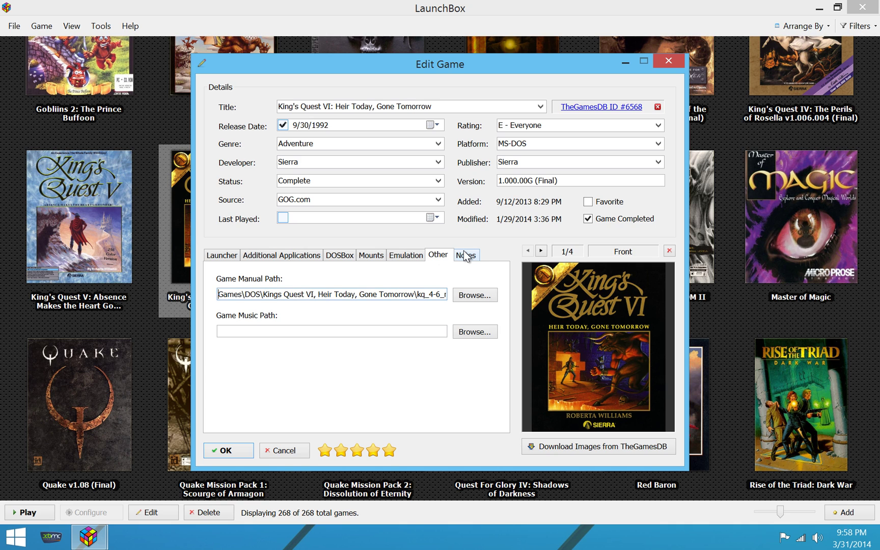
{"action": "left_click", "coordinate": [465, 256]}
{"action": "left_click", "coordinate": [222, 255]}
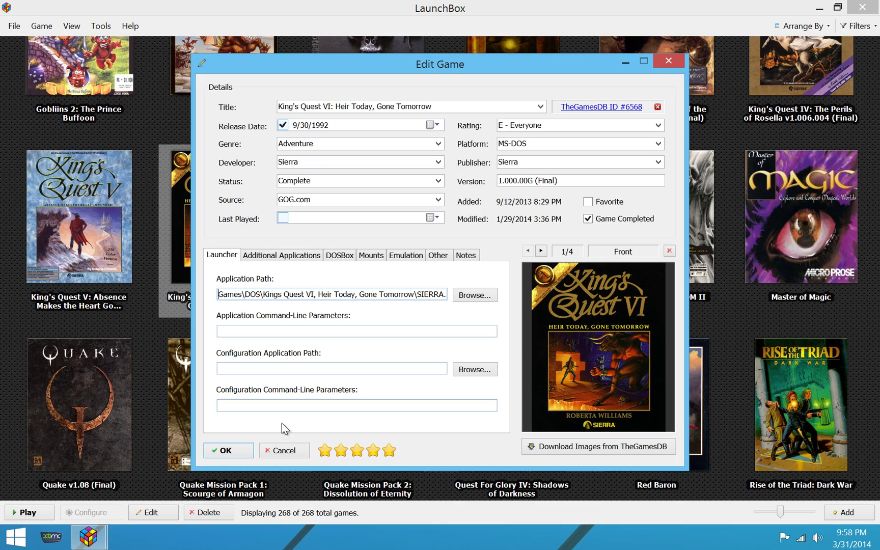
{"action": "left_click", "coordinate": [290, 452]}
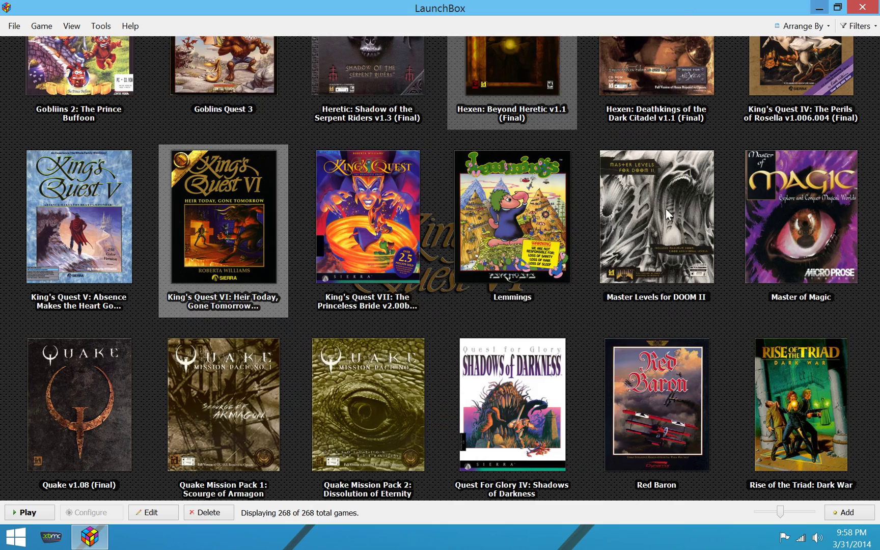
Open the Nintendo 64 game Mario Kart 64 for editing and review its ROM file, additional applications, DOSBox and emulation settings.
{"action": "scroll", "coordinate": [378, 329], "scroll_direction": "down", "scroll_amount": 20}
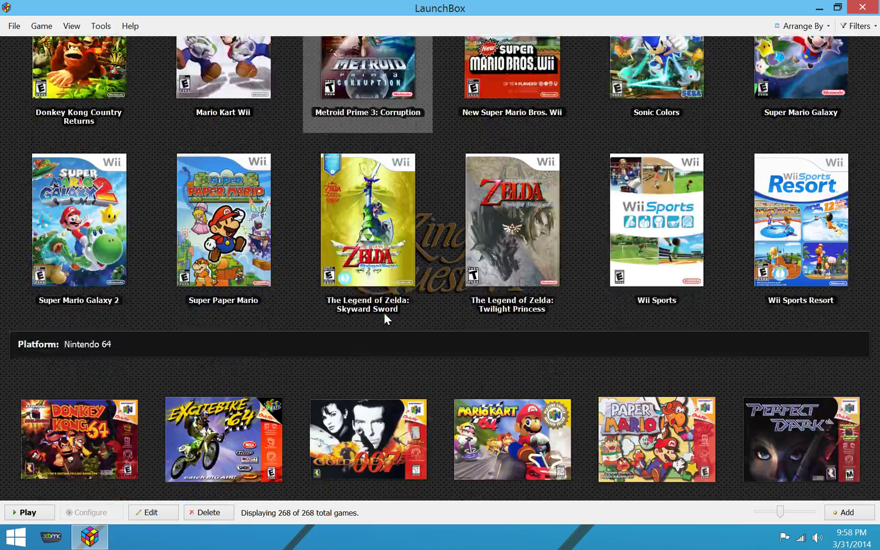
{"action": "scroll", "coordinate": [384, 313], "scroll_direction": "down", "scroll_amount": 4}
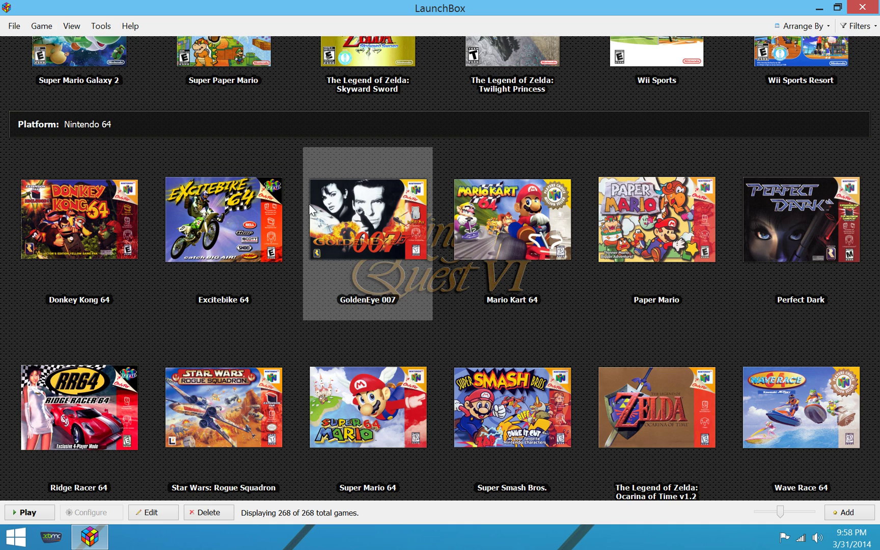
{"action": "right_click", "coordinate": [477, 217]}
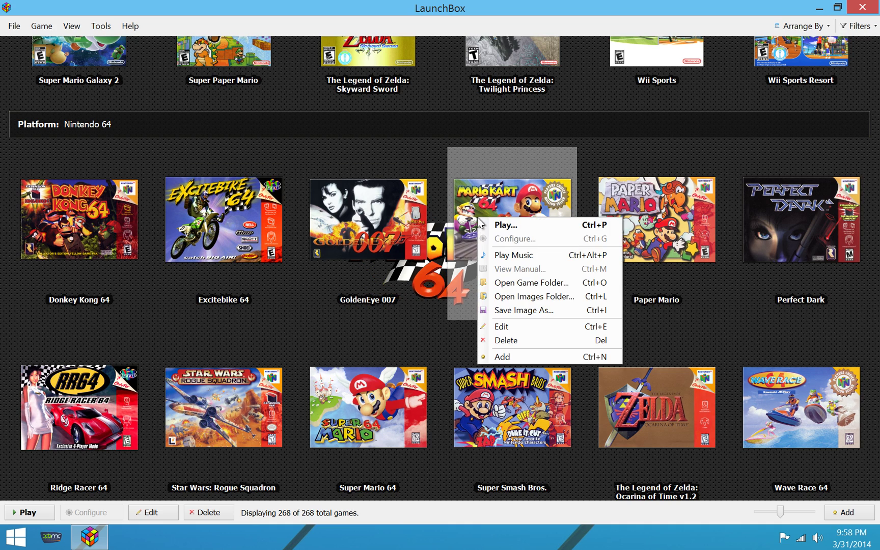
{"action": "left_click", "coordinate": [499, 326]}
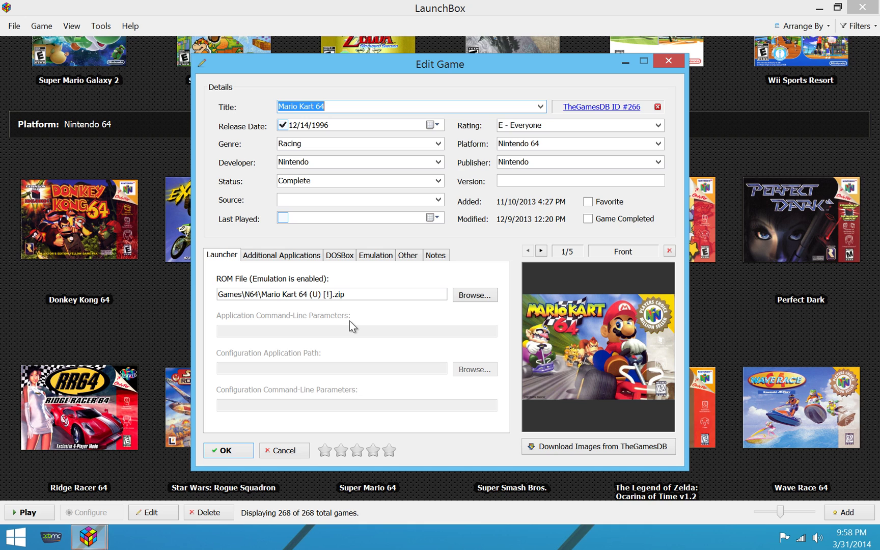
{"action": "left_click_drag", "start_coordinate": [363, 294], "coordinate": [218, 296]}
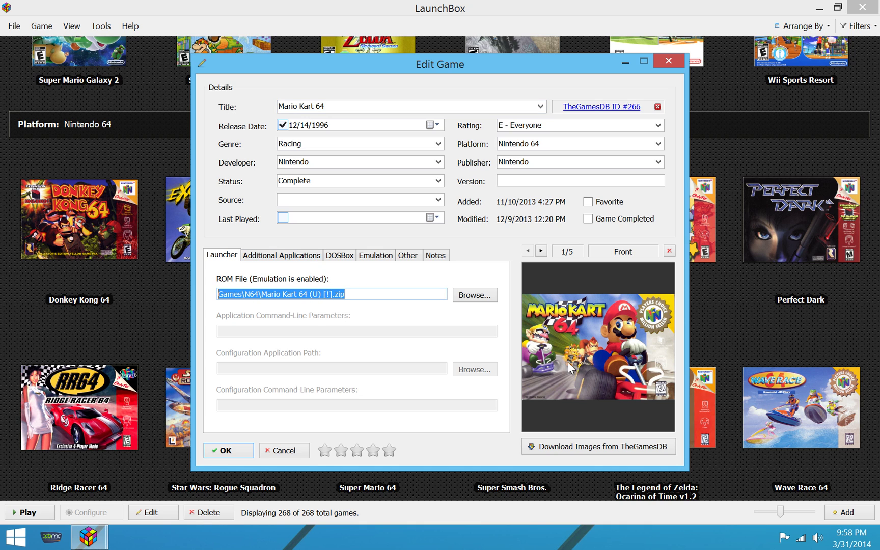
{"action": "left_click", "coordinate": [306, 256]}
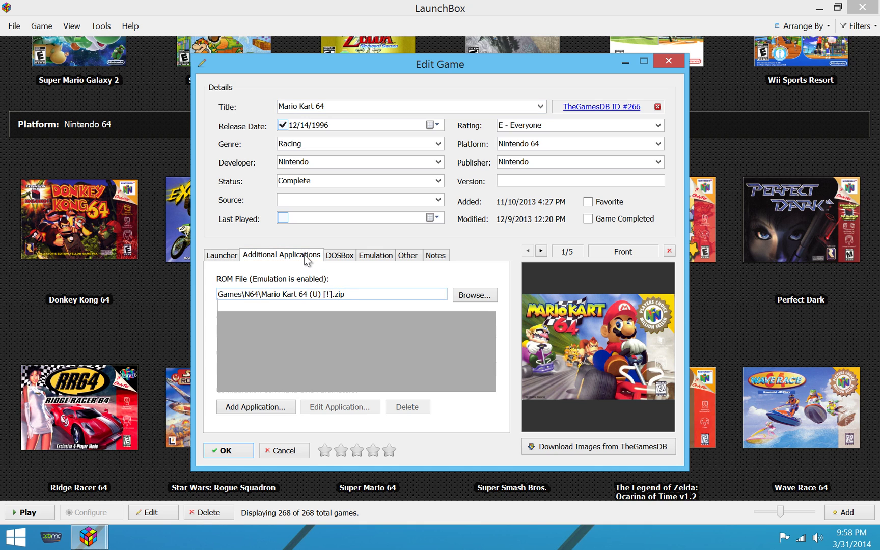
{"action": "left_click", "coordinate": [336, 255]}
{"action": "left_click", "coordinate": [363, 256]}
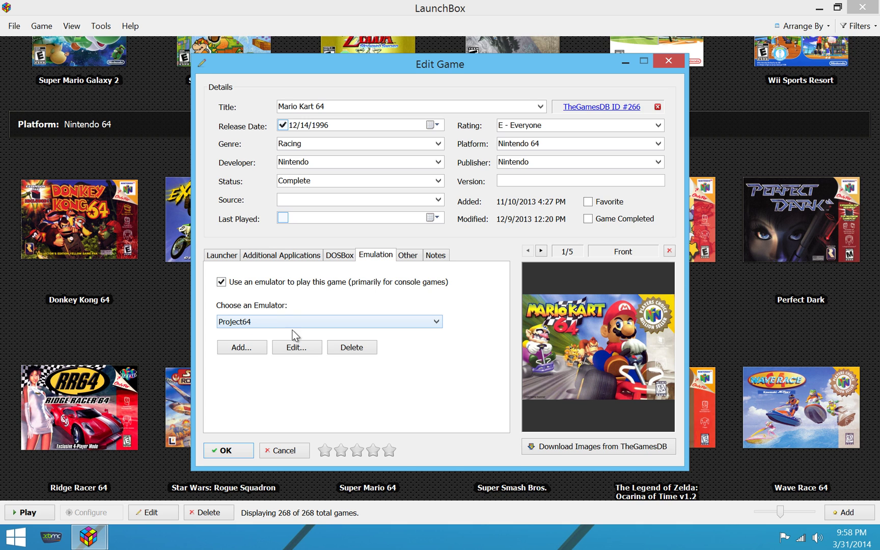
Inspect the Project64 emulator's configuration and application path, and close the emulator and game details without saving.
{"action": "left_click", "coordinate": [296, 346]}
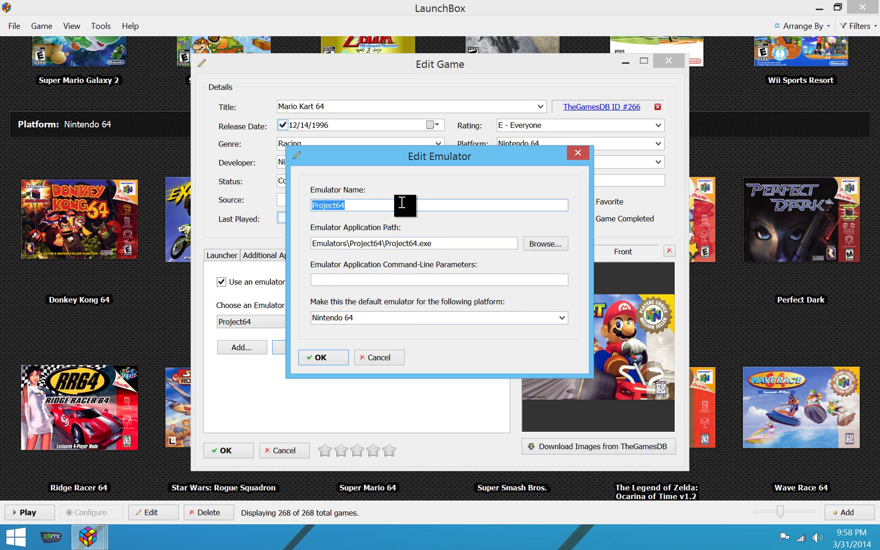
{"action": "key", "text": "Tab"}
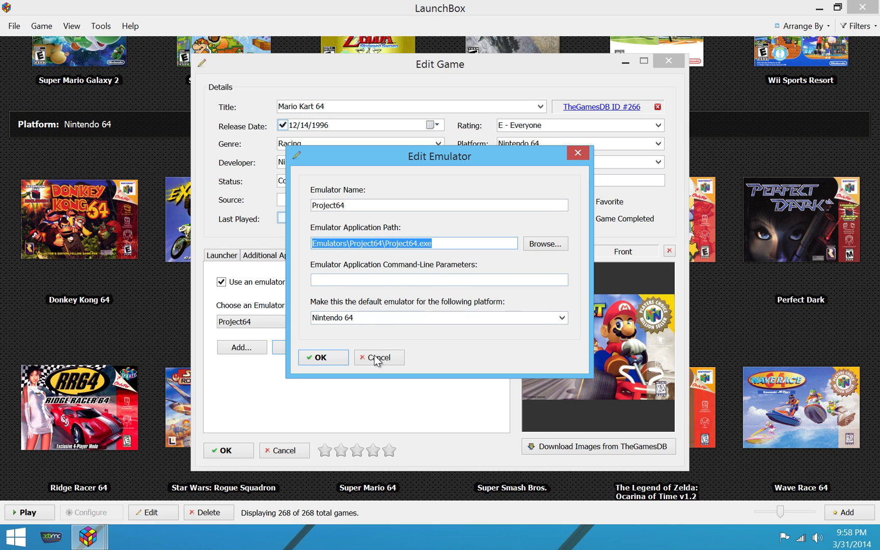
{"action": "left_click", "coordinate": [376, 358]}
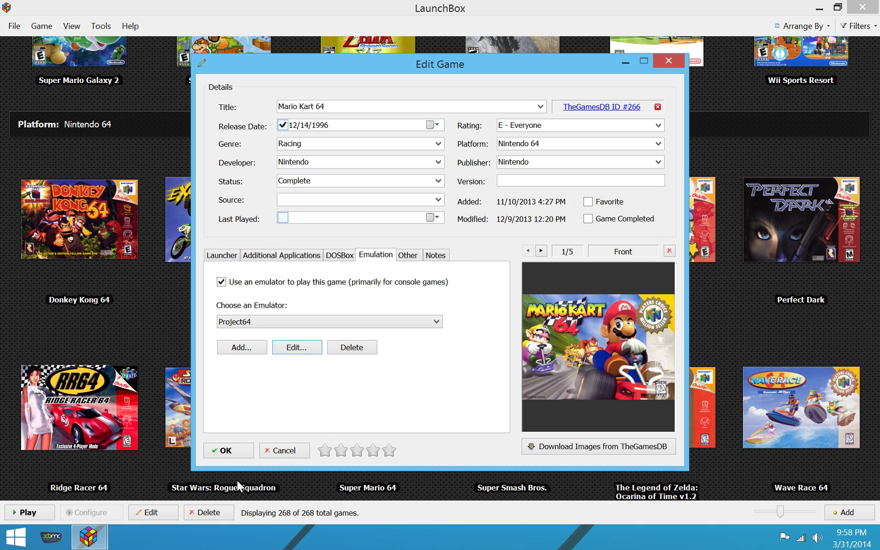
{"action": "left_click", "coordinate": [289, 451]}
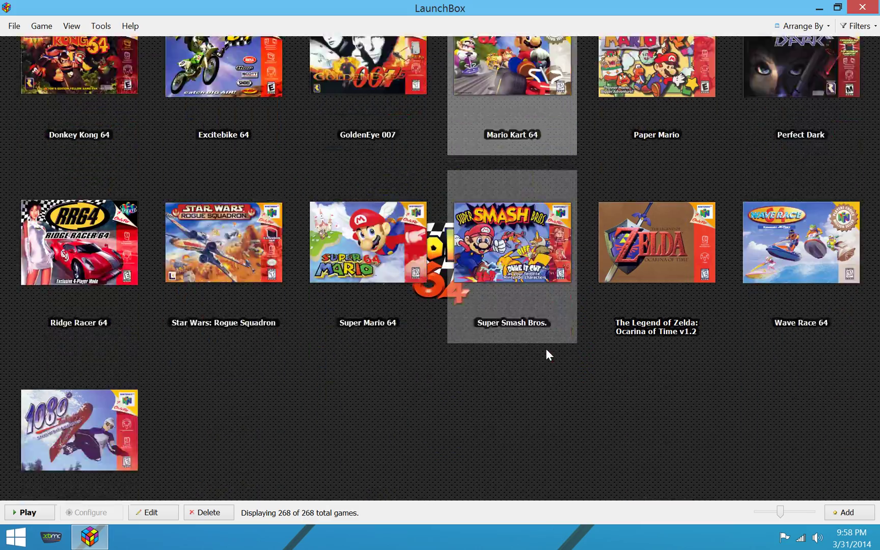
Select the MS-DOS game Blood v1.21 (Final) and turn on Auto-Play Music for the library.
{"action": "scroll", "coordinate": [545, 348], "scroll_direction": "up", "scroll_amount": 15}
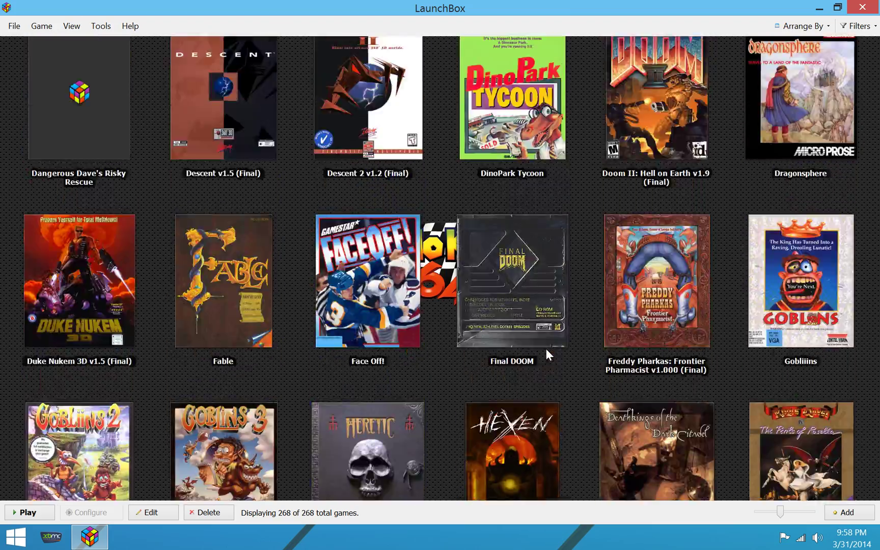
{"action": "scroll", "coordinate": [545, 348], "scroll_direction": "up", "scroll_amount": 5}
{"action": "scroll", "coordinate": [490, 310], "scroll_direction": "down", "scroll_amount": 3}
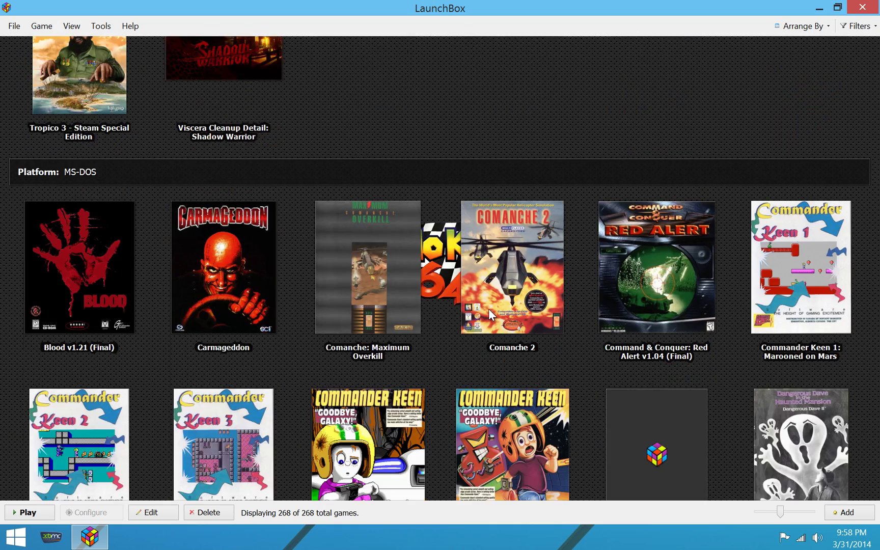
{"action": "scroll", "coordinate": [488, 309], "scroll_direction": "down", "scroll_amount": 3}
{"action": "scroll", "coordinate": [488, 309], "scroll_direction": "up", "scroll_amount": 1}
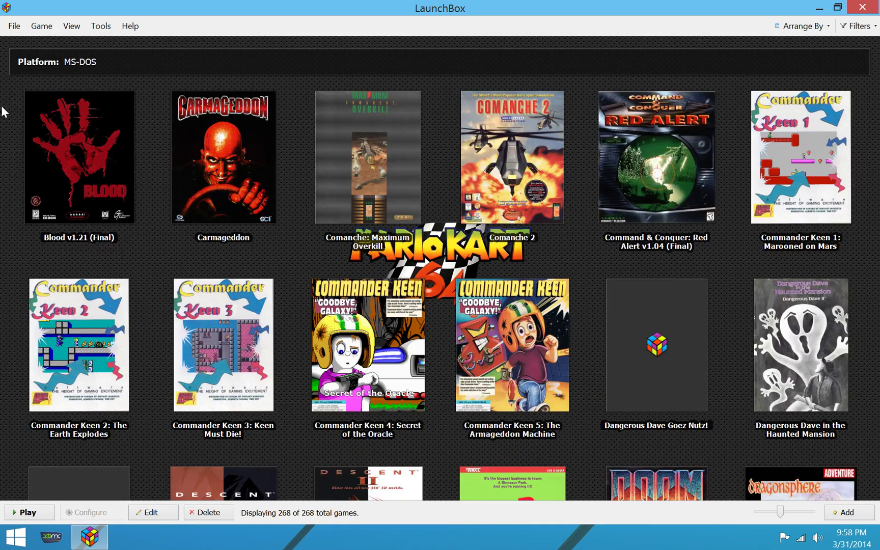
{"action": "left_click", "coordinate": [71, 151]}
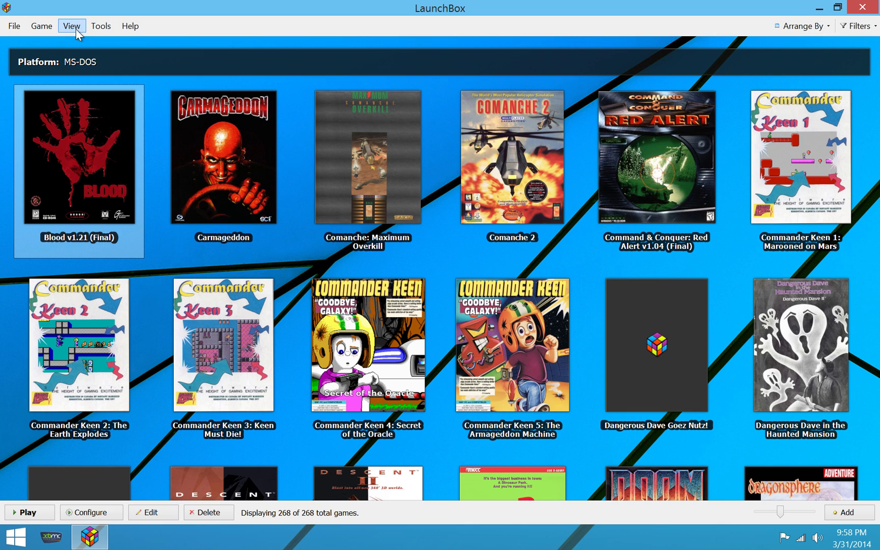
{"action": "left_click", "coordinate": [74, 26]}
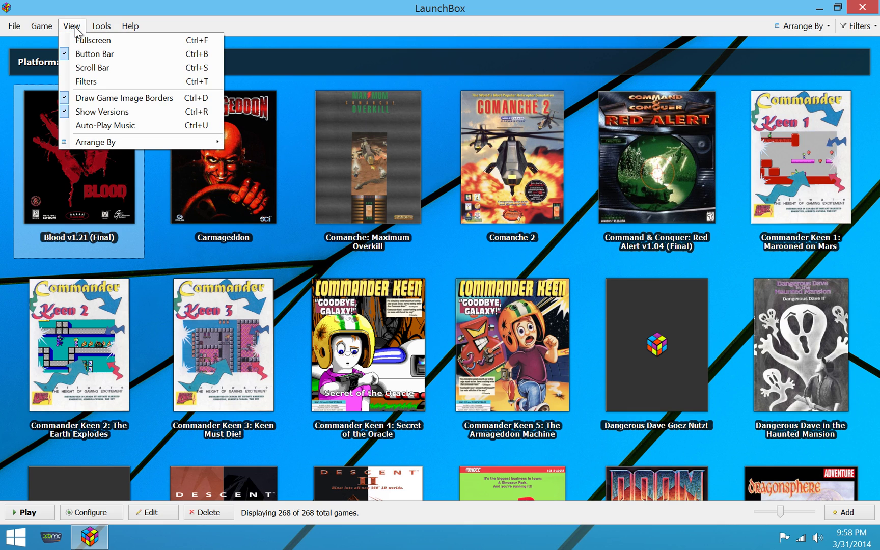
{"action": "left_click", "coordinate": [102, 127]}
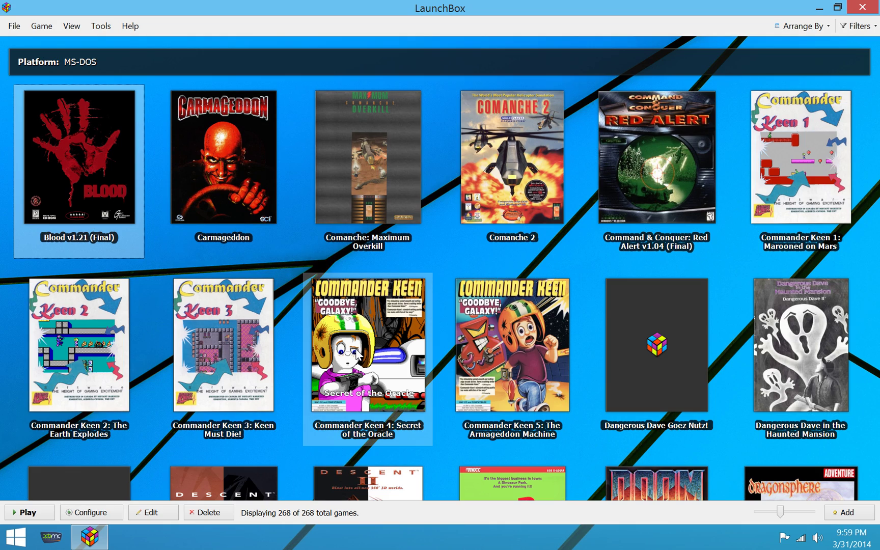
Switch the library to fullscreen and hide the button bar.
{"action": "scroll", "coordinate": [356, 347], "scroll_direction": "down", "scroll_amount": 3}
{"action": "scroll", "coordinate": [355, 333], "scroll_direction": "down", "scroll_amount": 10}
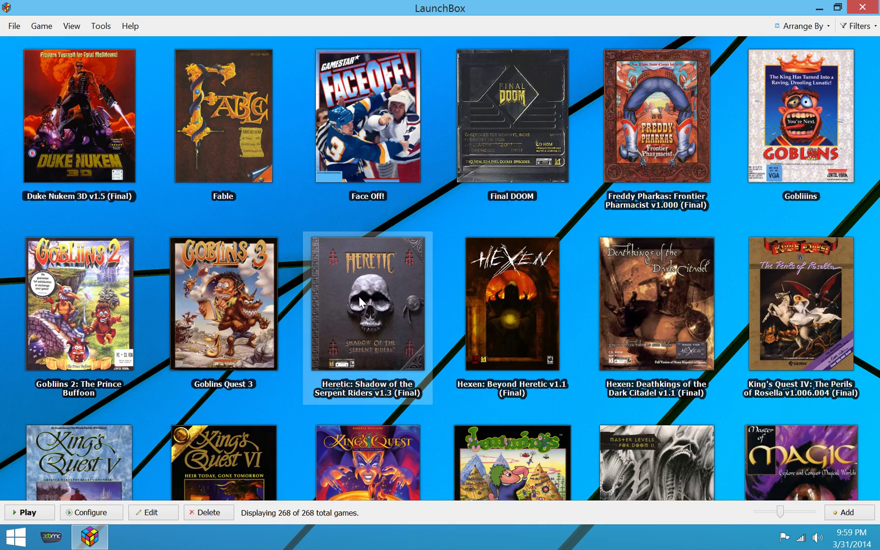
{"action": "scroll", "coordinate": [359, 285], "scroll_direction": "down", "scroll_amount": 1}
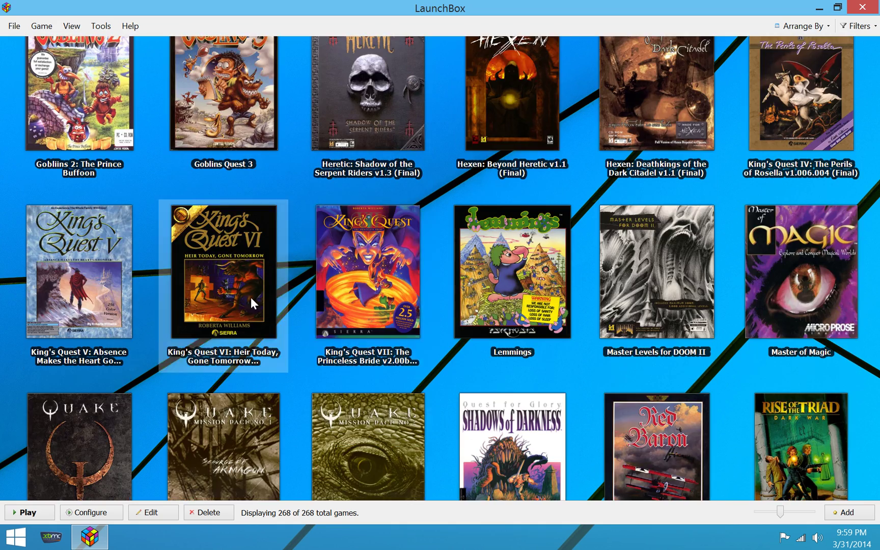
{"action": "scroll", "coordinate": [305, 270], "scroll_direction": "down", "scroll_amount": 5}
{"action": "scroll", "coordinate": [373, 246], "scroll_direction": "down", "scroll_amount": 2}
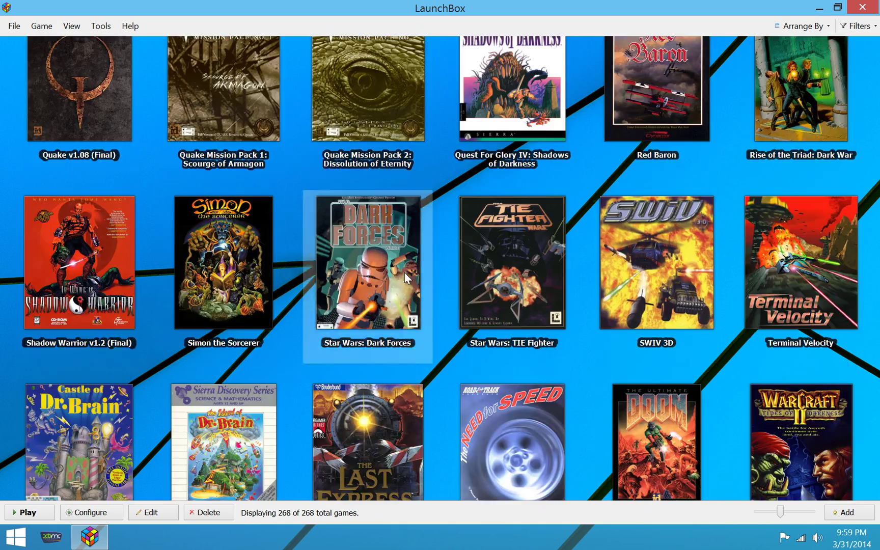
{"action": "left_click", "coordinate": [71, 26]}
{"action": "left_click", "coordinate": [82, 40]}
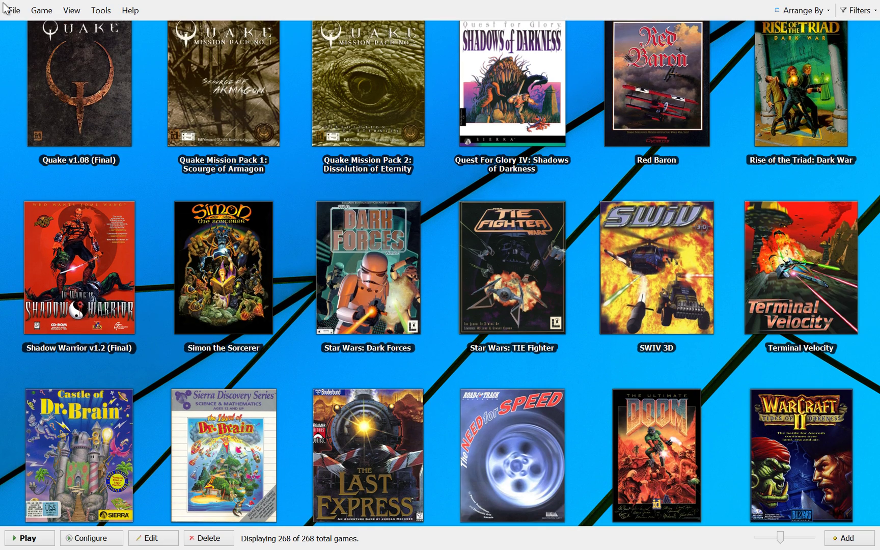
{"action": "left_click", "coordinate": [72, 11]}
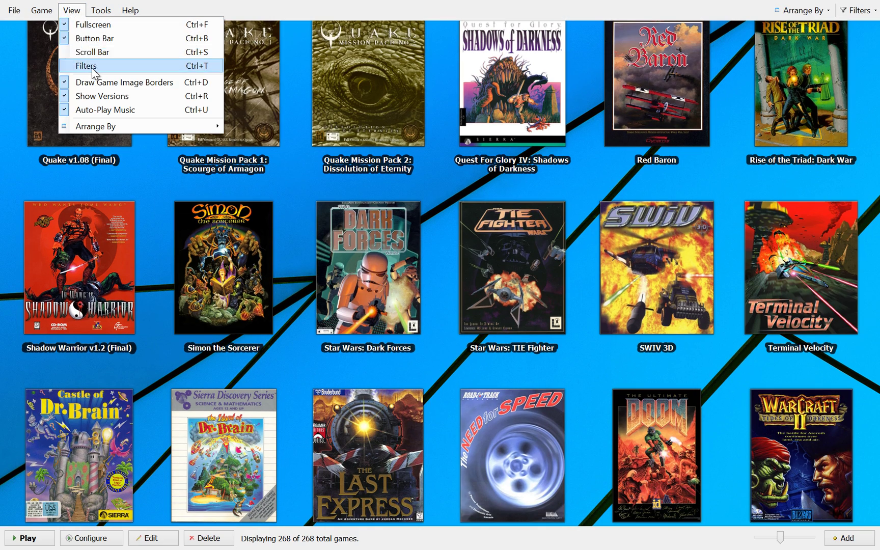
{"action": "left_click", "coordinate": [94, 37]}
Examine the games in the fullscreen library, from the MS-DOS group through the console platforms to the Windows titles.
{"action": "scroll", "coordinate": [660, 437], "scroll_direction": "down", "scroll_amount": 10}
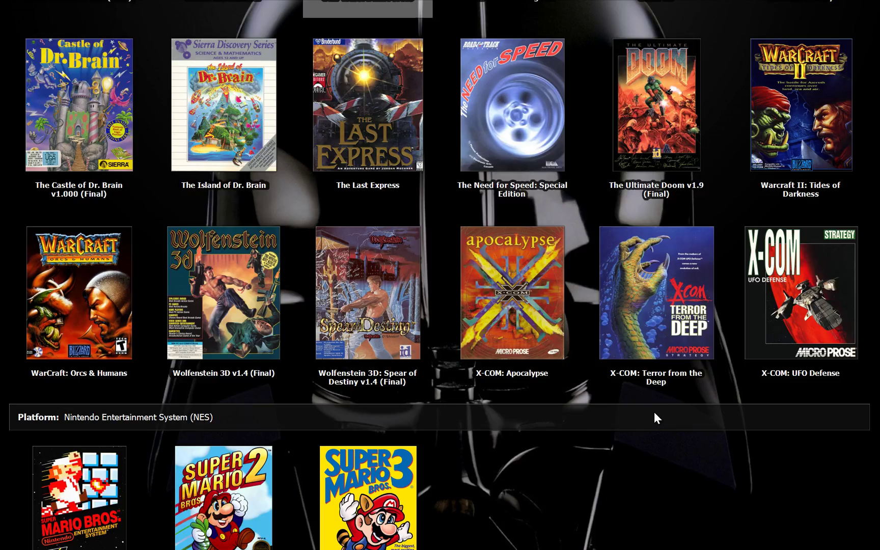
{"action": "scroll", "coordinate": [653, 410], "scroll_direction": "down", "scroll_amount": 9}
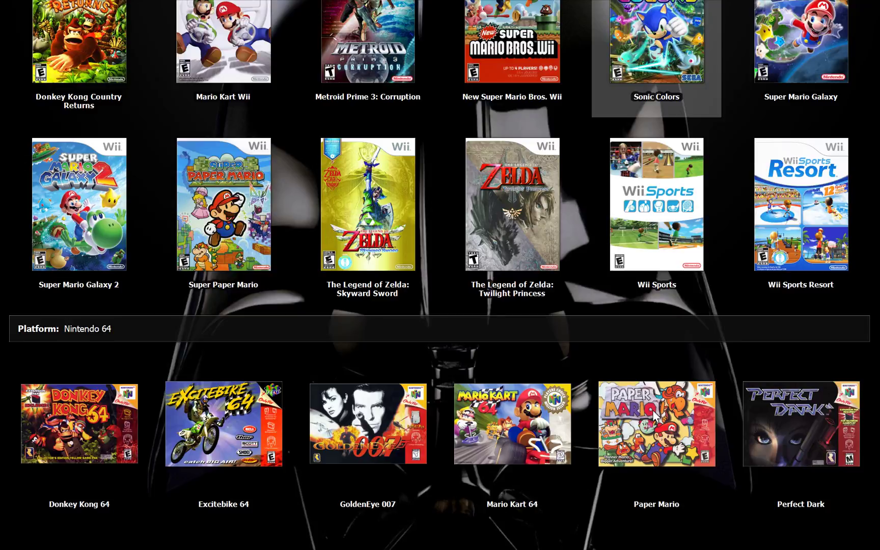
{"action": "scroll", "coordinate": [652, 410], "scroll_direction": "down", "scroll_amount": 3}
{"action": "scroll", "coordinate": [652, 410], "scroll_direction": "down", "scroll_amount": 3}
{"action": "scroll", "coordinate": [638, 367], "scroll_direction": "down", "scroll_amount": 9}
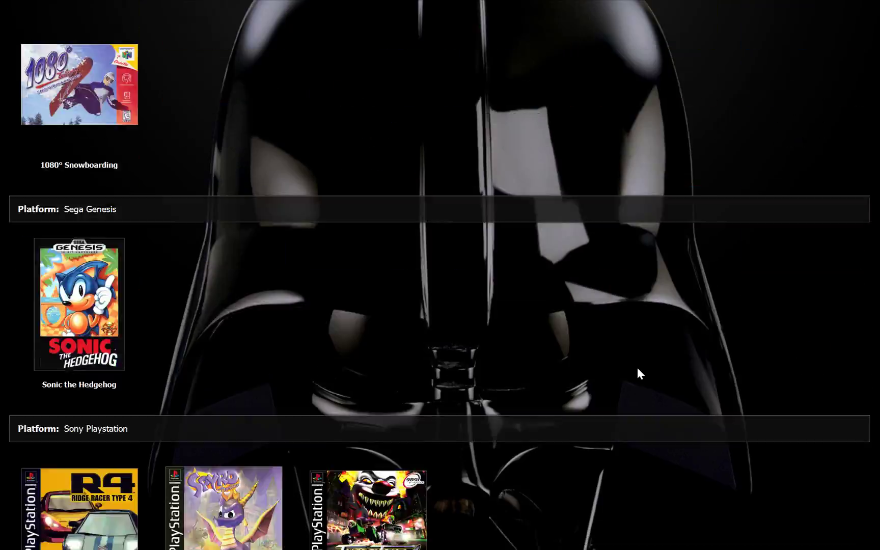
{"action": "scroll", "coordinate": [637, 368], "scroll_direction": "down", "scroll_amount": 15}
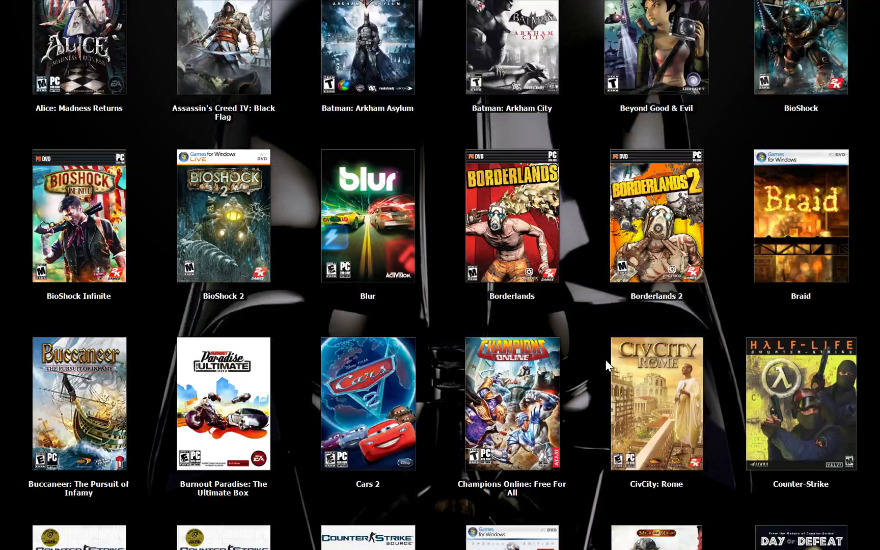
{"action": "scroll", "coordinate": [531, 320], "scroll_direction": "down", "scroll_amount": 1}
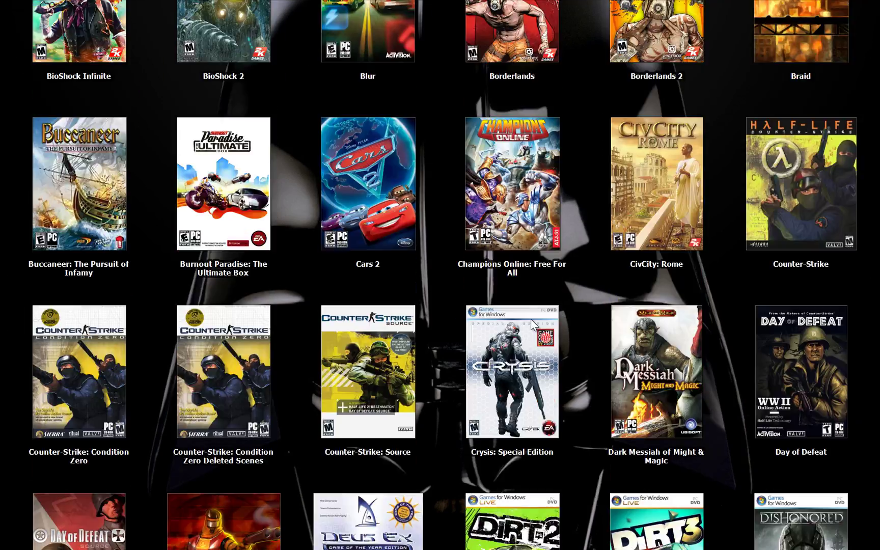
{"action": "scroll", "coordinate": [527, 310], "scroll_direction": "down", "scroll_amount": 16}
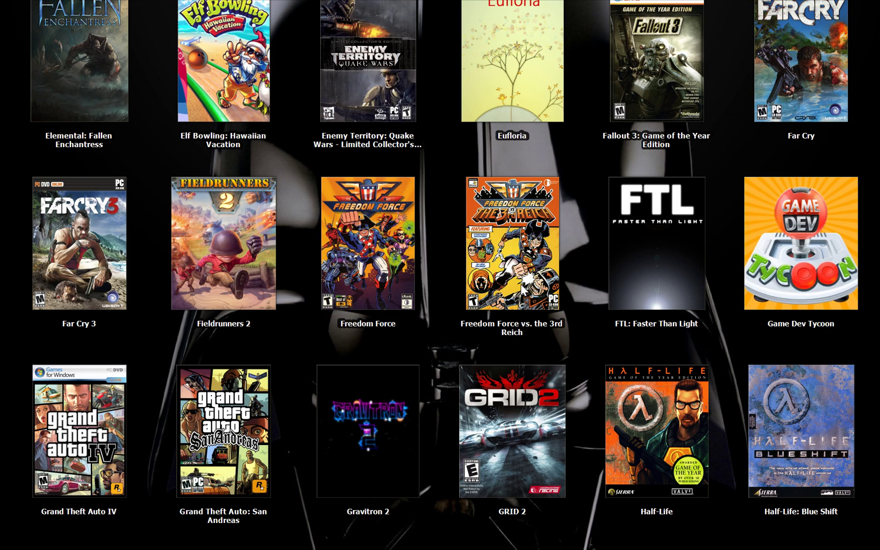
Review the fullscreen library backwards, from the Windows titles to the games without a platform at its start.
{"action": "scroll", "coordinate": [538, 186], "scroll_direction": "down", "scroll_amount": 3}
{"action": "scroll", "coordinate": [533, 186], "scroll_direction": "up", "scroll_amount": 3}
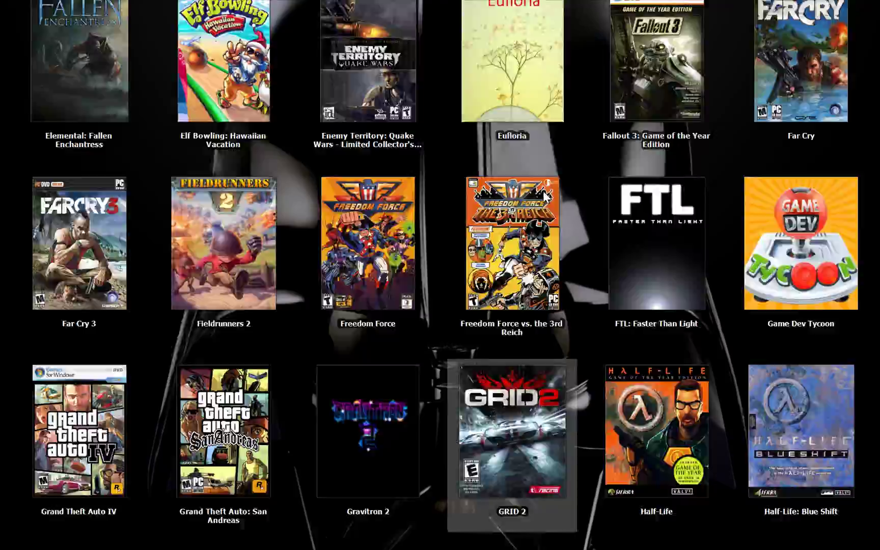
{"action": "scroll", "coordinate": [543, 192], "scroll_direction": "up", "scroll_amount": 20}
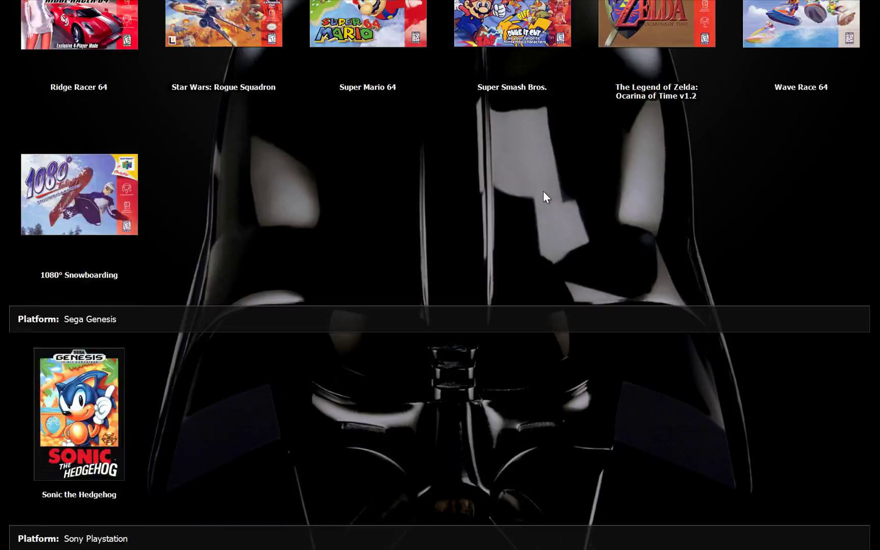
{"action": "scroll", "coordinate": [543, 191], "scroll_direction": "up", "scroll_amount": 20}
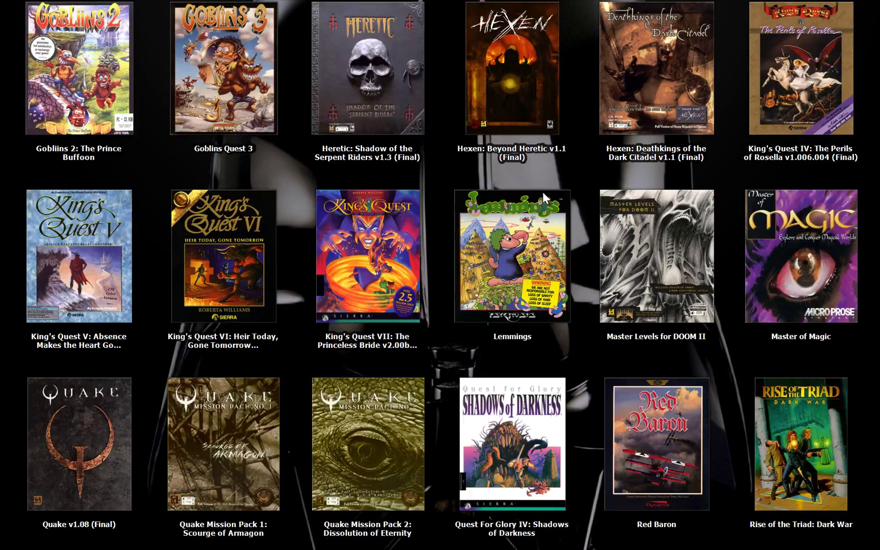
{"action": "scroll", "coordinate": [542, 192], "scroll_direction": "up", "scroll_amount": 20}
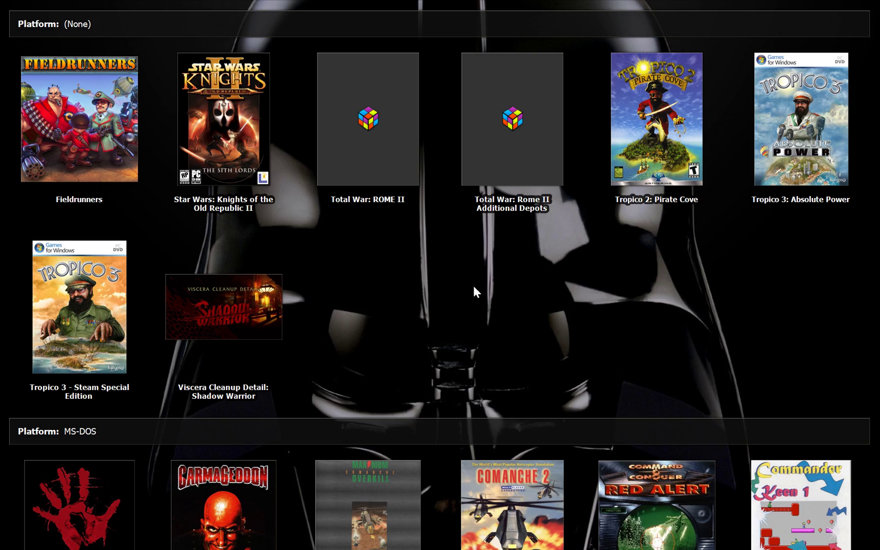
Examine the platform groups once more, from the MS-DOS games through the Nintendo, Sega Genesis and Sony Playstation groups to the first Windows titles.
{"action": "scroll", "coordinate": [392, 366], "scroll_direction": "down", "scroll_amount": 20}
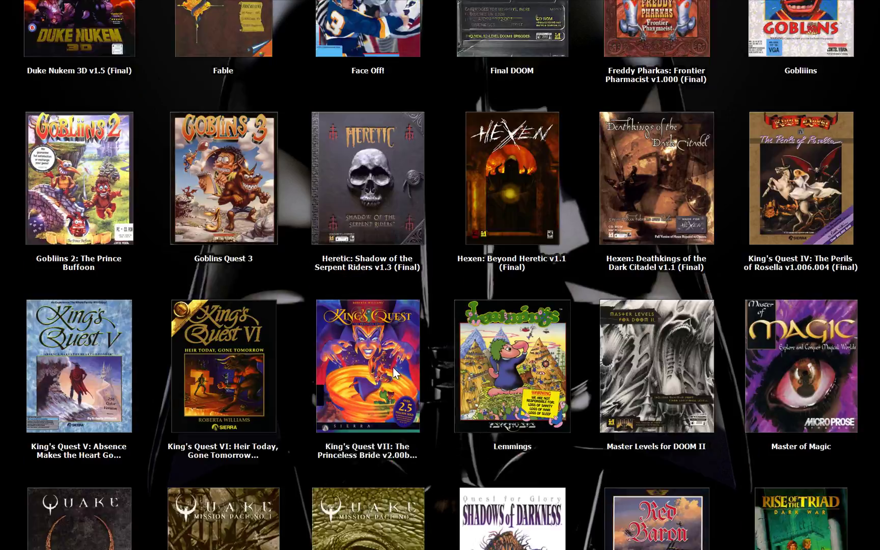
{"action": "scroll", "coordinate": [393, 367], "scroll_direction": "down", "scroll_amount": 10}
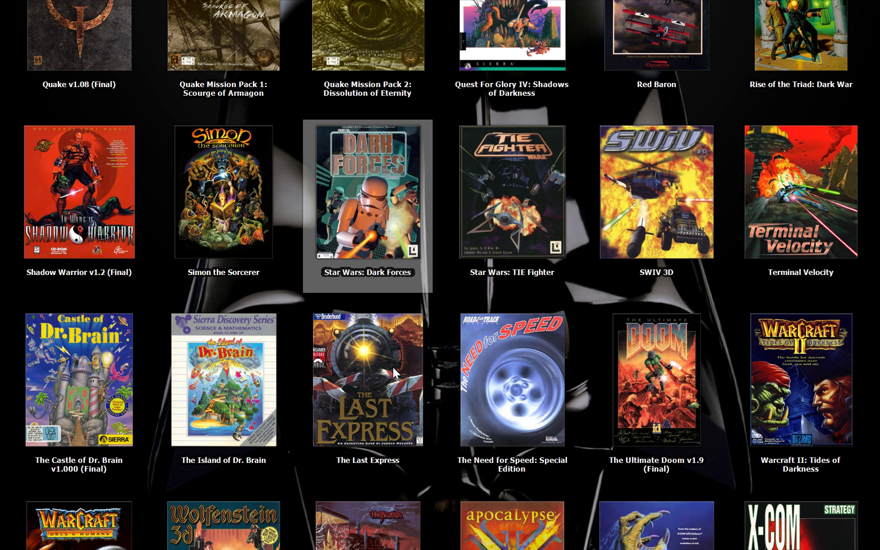
{"action": "scroll", "coordinate": [396, 373], "scroll_direction": "down", "scroll_amount": 15}
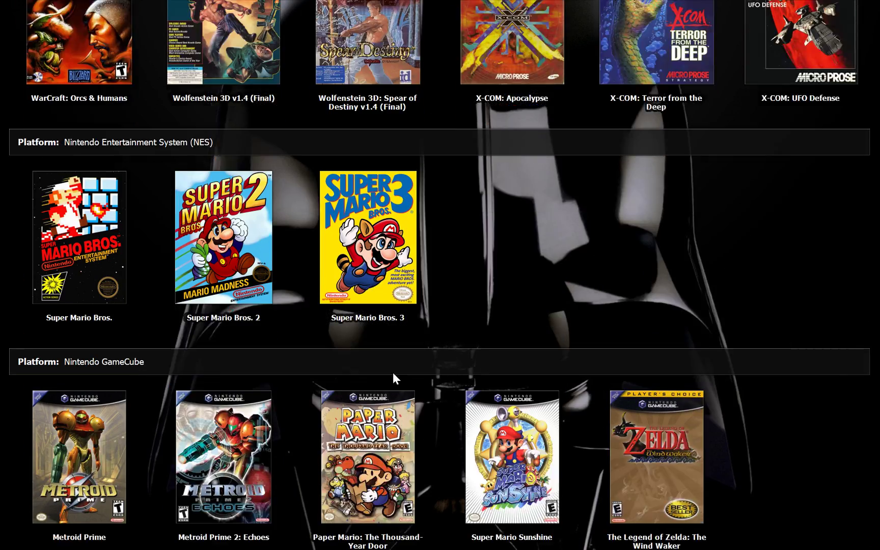
{"action": "scroll", "coordinate": [395, 367], "scroll_direction": "down", "scroll_amount": 12}
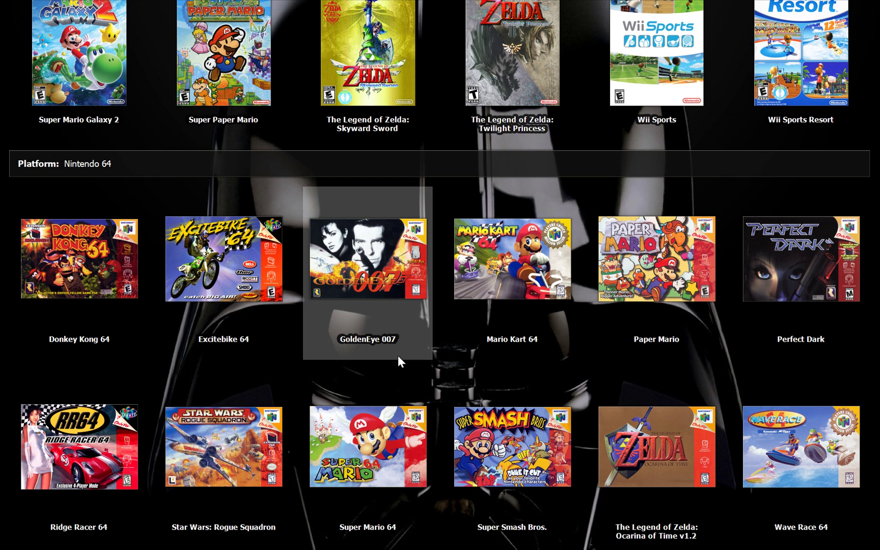
{"action": "scroll", "coordinate": [398, 355], "scroll_direction": "down", "scroll_amount": 15}
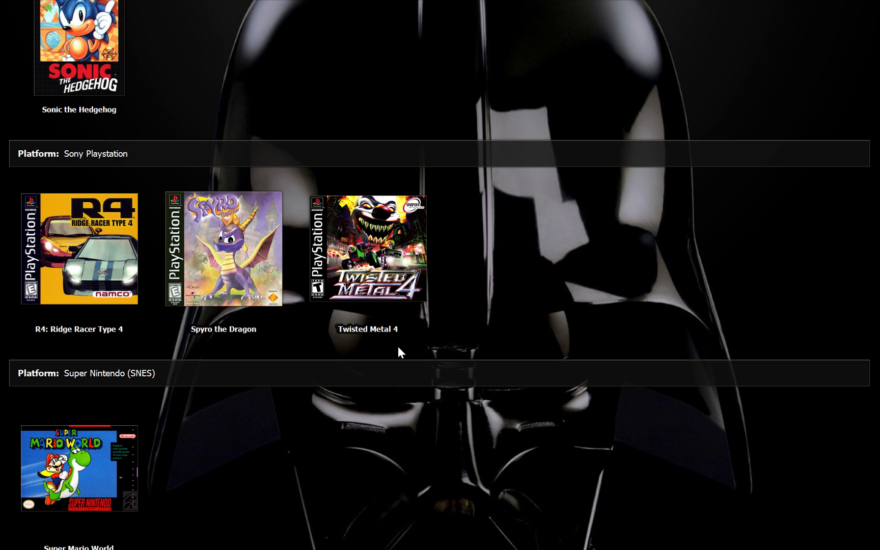
{"action": "scroll", "coordinate": [398, 347], "scroll_direction": "down", "scroll_amount": 10}
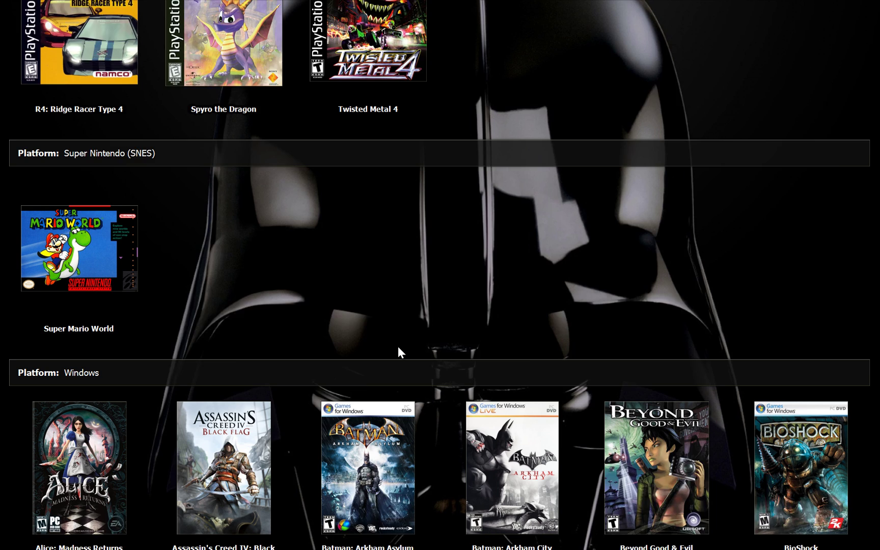
{"action": "scroll", "coordinate": [398, 347], "scroll_direction": "up", "scroll_amount": 1}
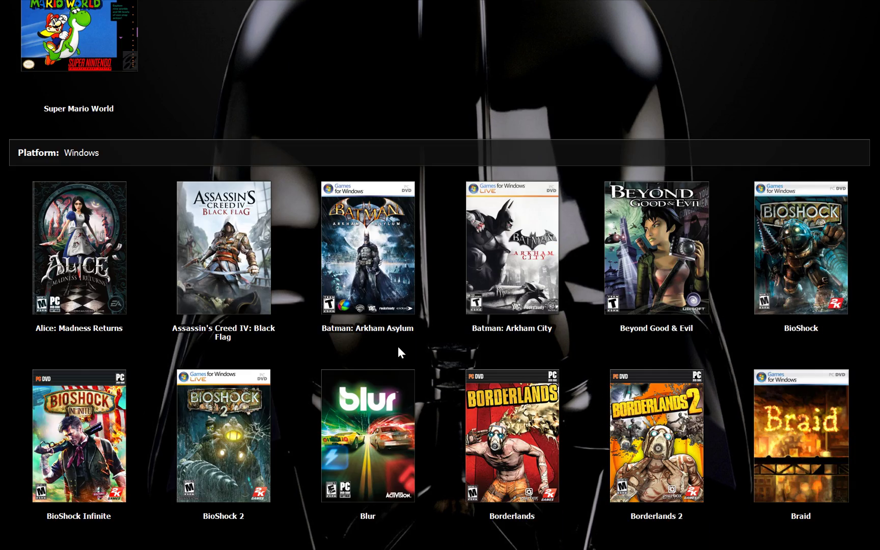